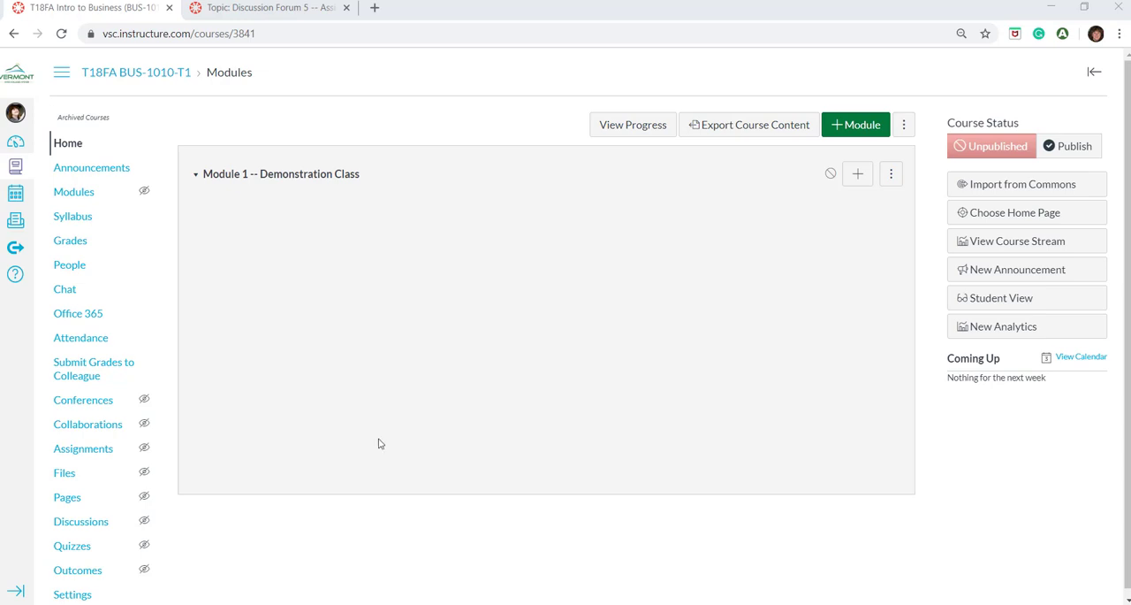
# Create a new discussion topic in the course and title it "Discussion Forum 1"
pyautogui.click(99, 529)
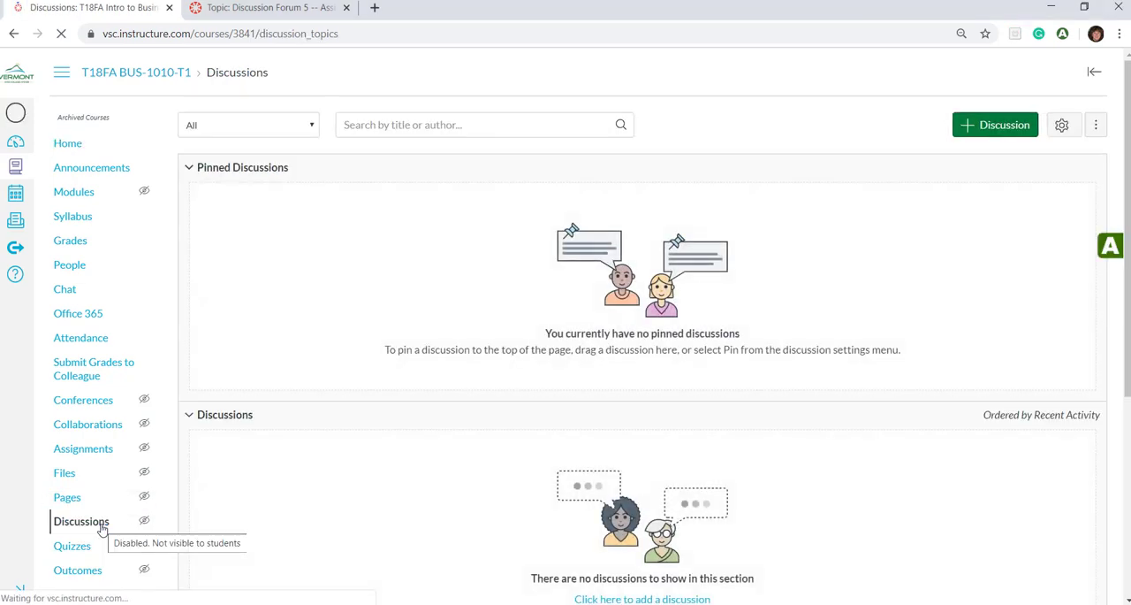
pyautogui.click(1016, 129)
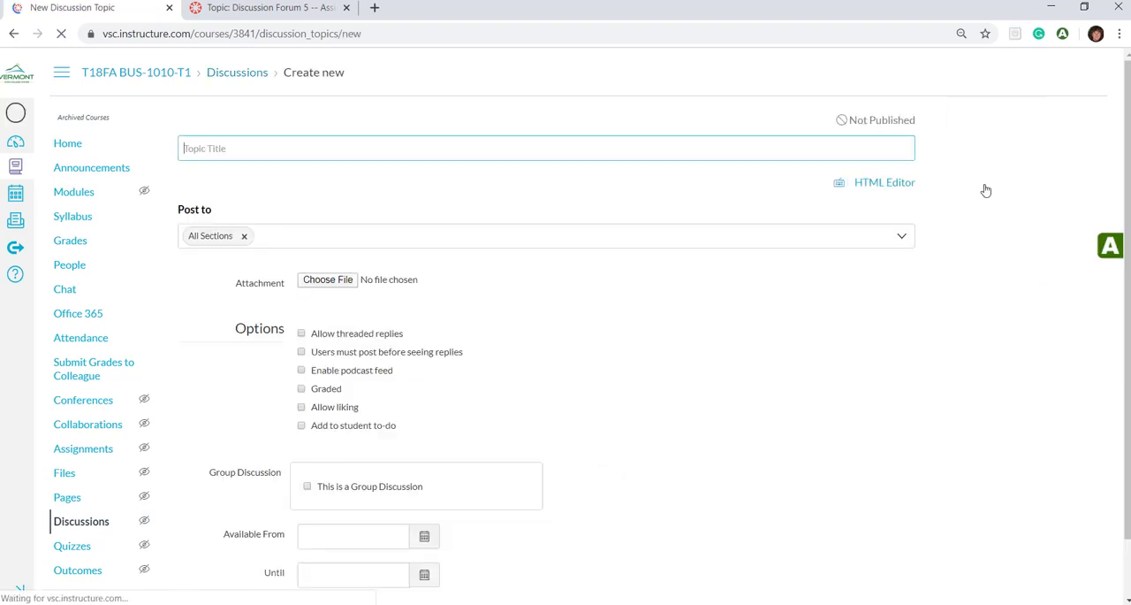
pyautogui.click(504, 146)
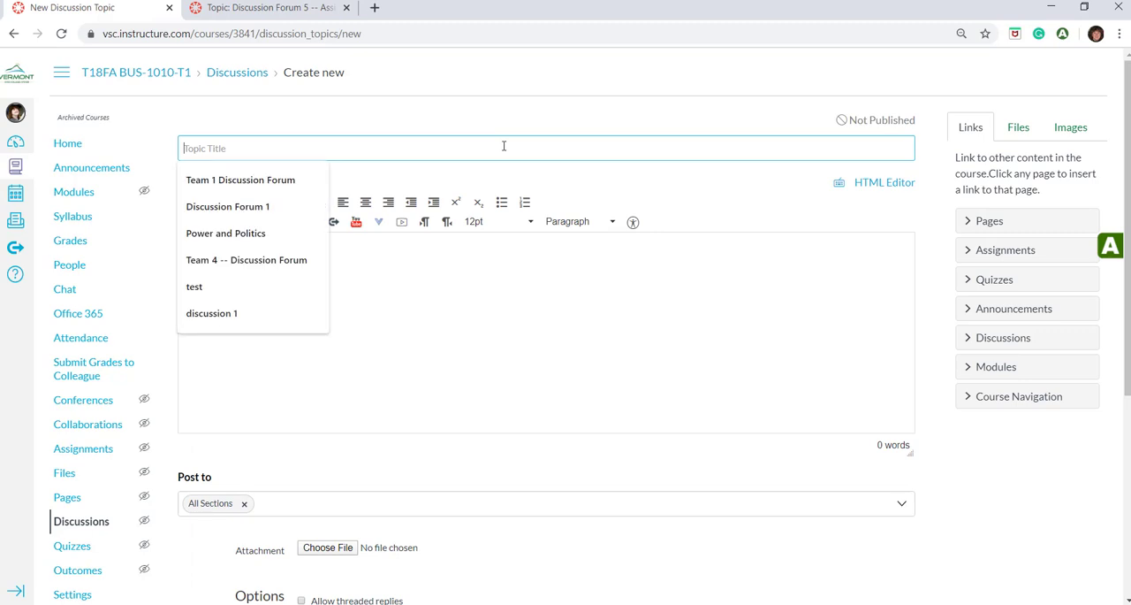
pyautogui.click(281, 209)
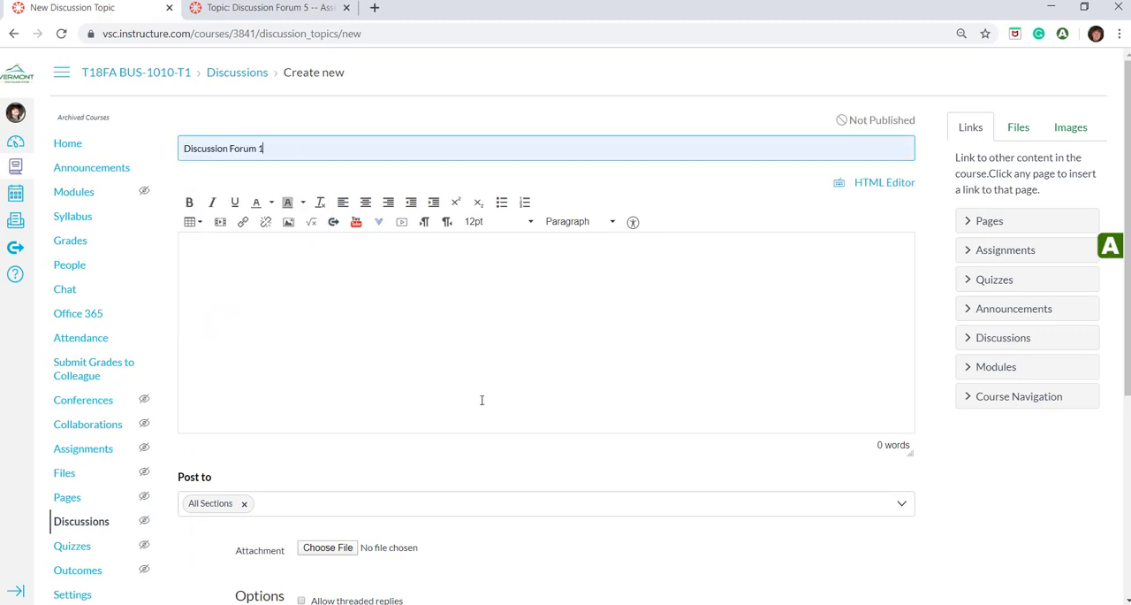
# Begin the topic's body text with the line "The first post is due on March 21"
pyautogui.click(411, 267)
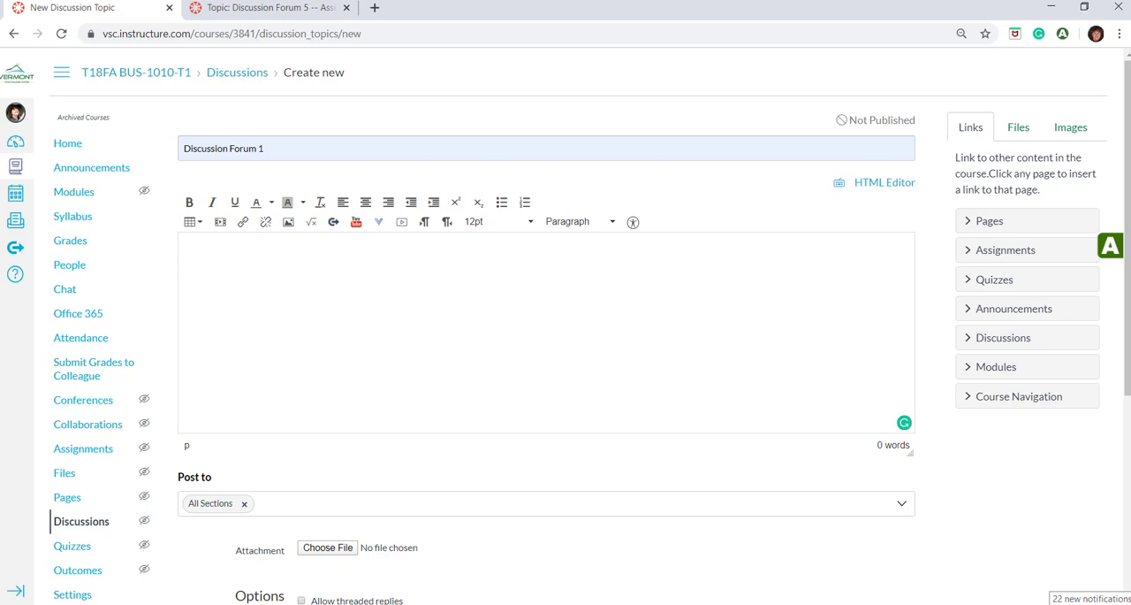
pyautogui.write('R')
pyautogui.press('BackSpace')
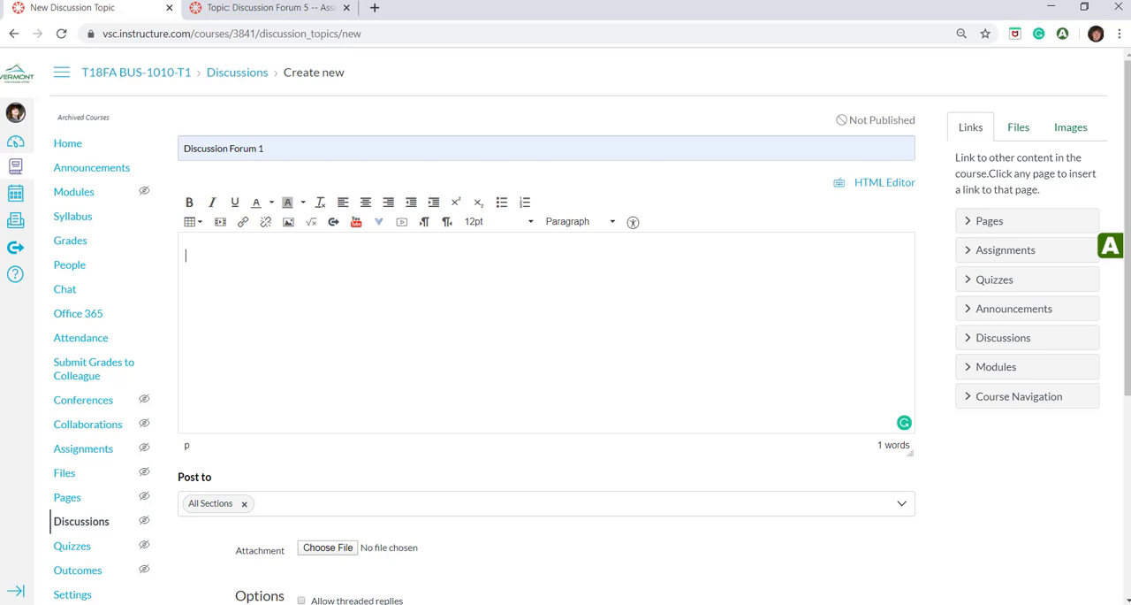
pyautogui.write('The first post is due on March 21')
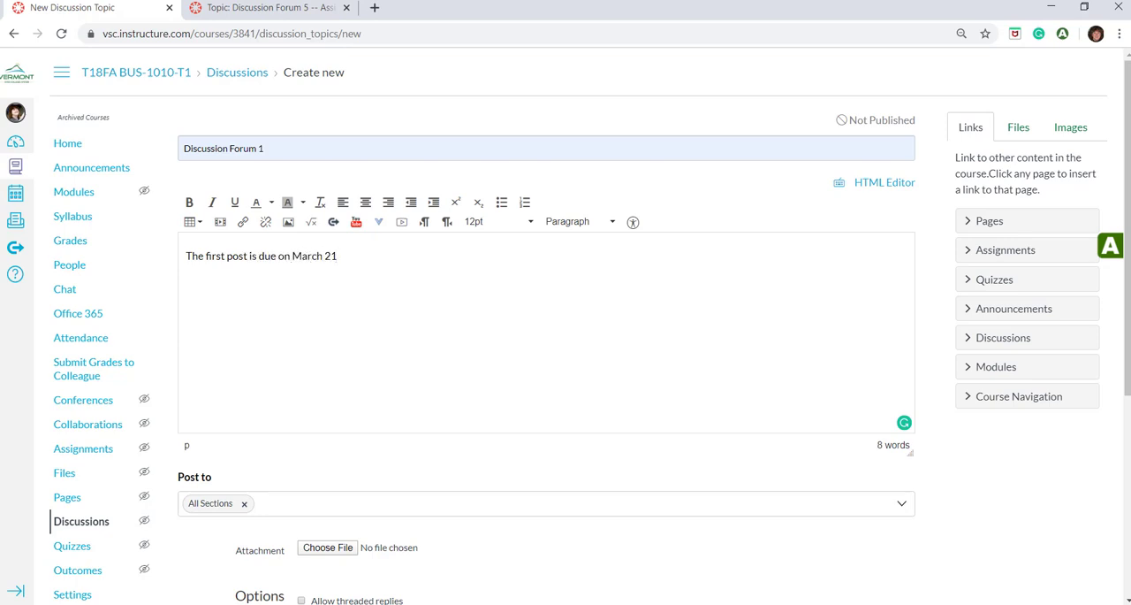
# Add a second line to the body text reading "Three response posts are due on March 28"
pyautogui.press('Return')
pyautogui.write('Three reponse')
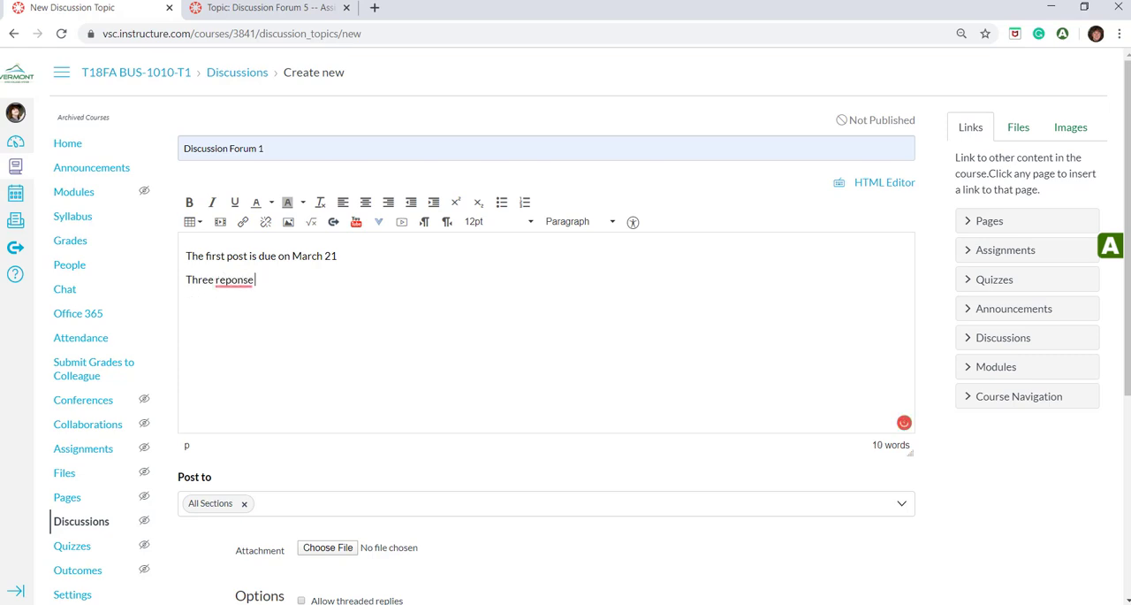
pyautogui.write(' s')
pyautogui.press('BackSpace')
pyautogui.press('BackSpace')
pyautogui.press('BackSpace')
pyautogui.press('BackSpace')
pyautogui.press('BackSpace')
pyautogui.press('BackSpace')
pyautogui.write('sponse poss')
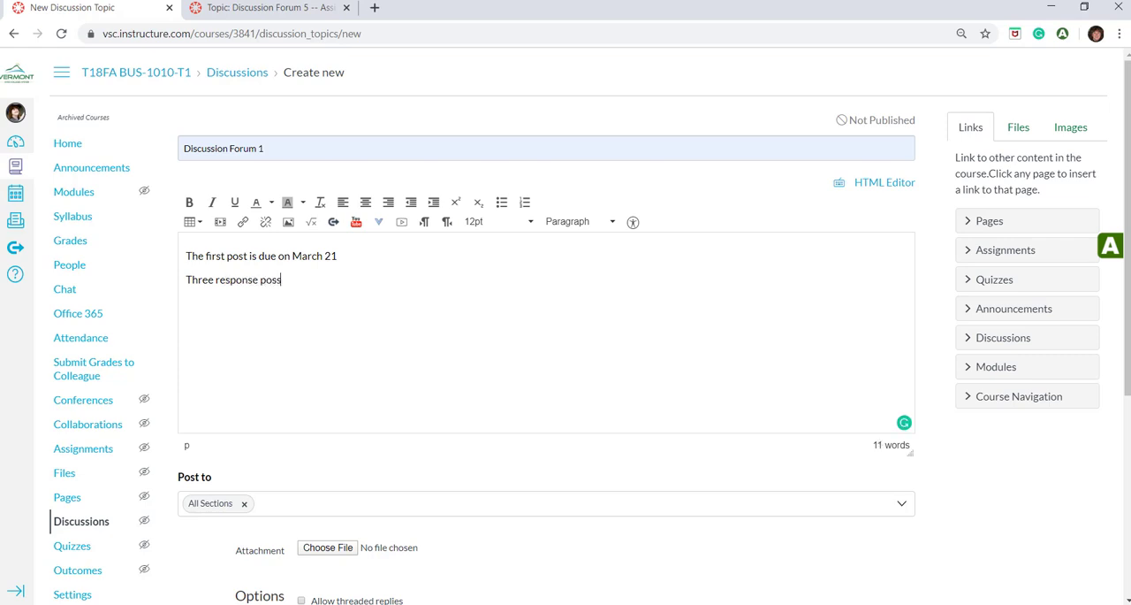
pyautogui.write(' a')
pyautogui.press('BackSpace')
pyautogui.press('BackSpace')
pyautogui.press('BackSpace')
pyautogui.write('ts are due on march')
pyautogui.press('BackSpace')
pyautogui.press('BackSpace')
pyautogui.press('BackSpace')
pyautogui.press('BackSpace')
pyautogui.press('BackSpace')
pyautogui.write('March 28')
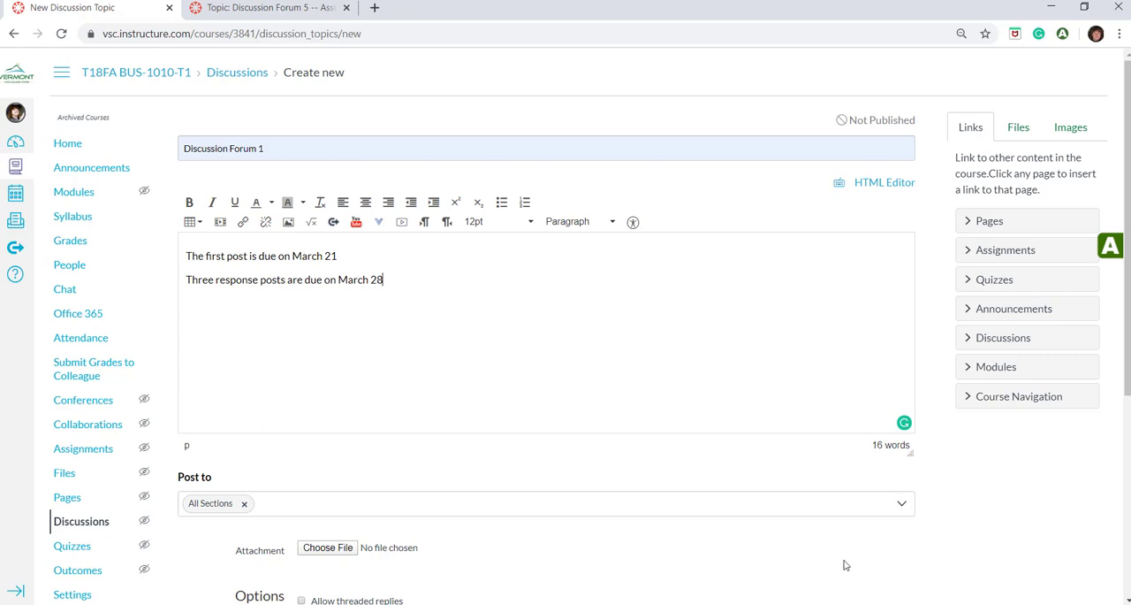
# Allow threaded replies, require users to post before seeing replies, and make the discussion graded
pyautogui.scroll(-3, 762, 521)
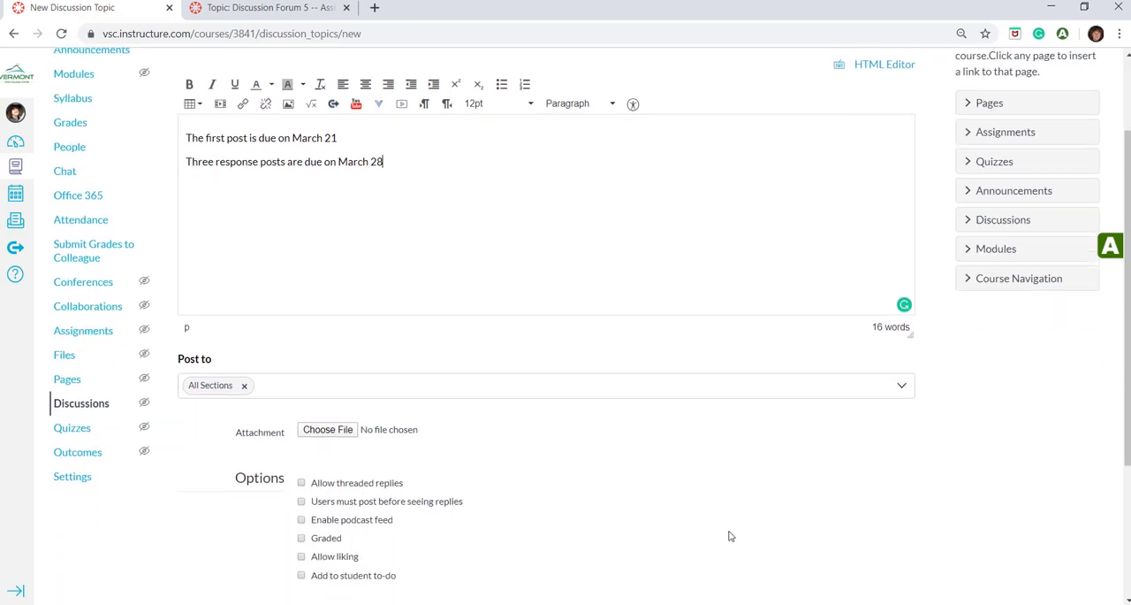
pyautogui.scroll(-1, 591, 312)
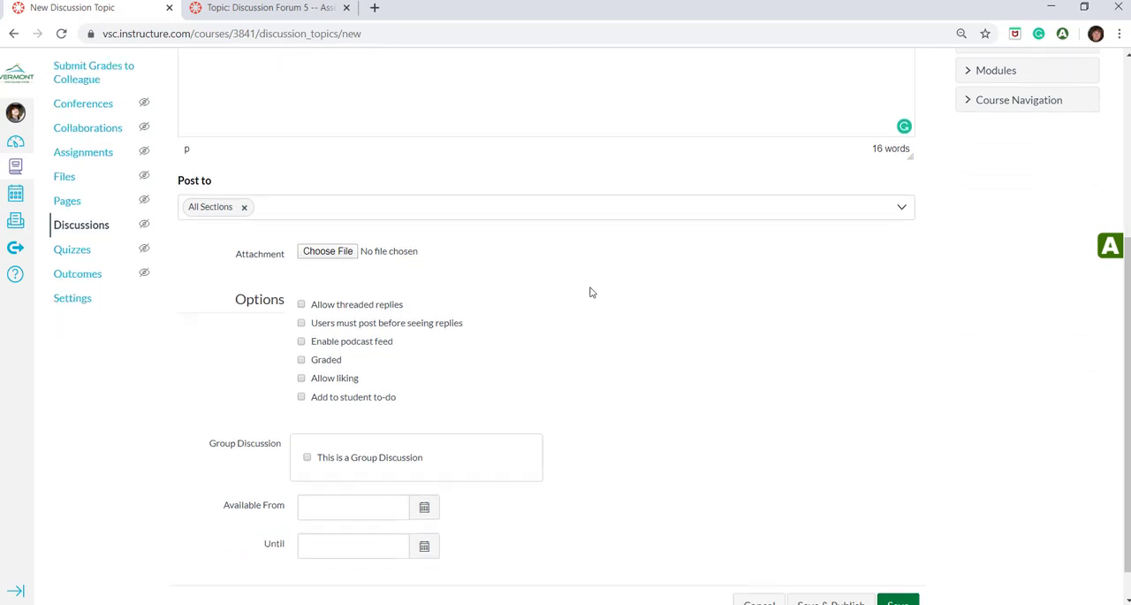
pyautogui.click(303, 304)
pyautogui.click(302, 323)
pyautogui.click(301, 359)
# Set the discussion's possible points to 100 and its assignment group to Project
pyautogui.scroll(-1, 384, 360)
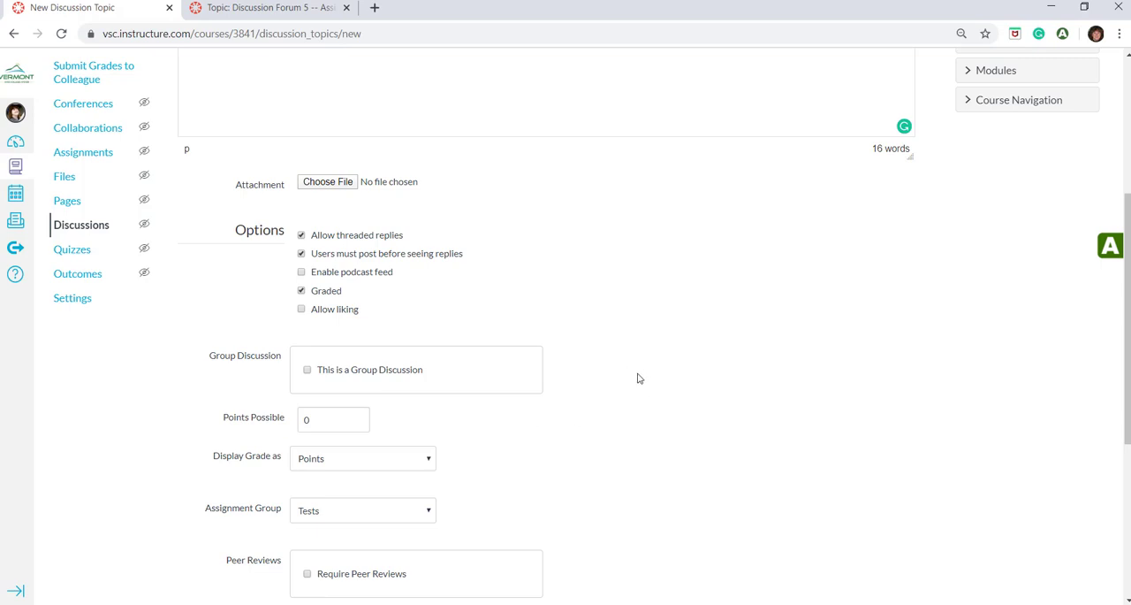
pyautogui.doubleClick(318, 418)
pyautogui.write('100')
pyautogui.scroll(-2, 609, 406)
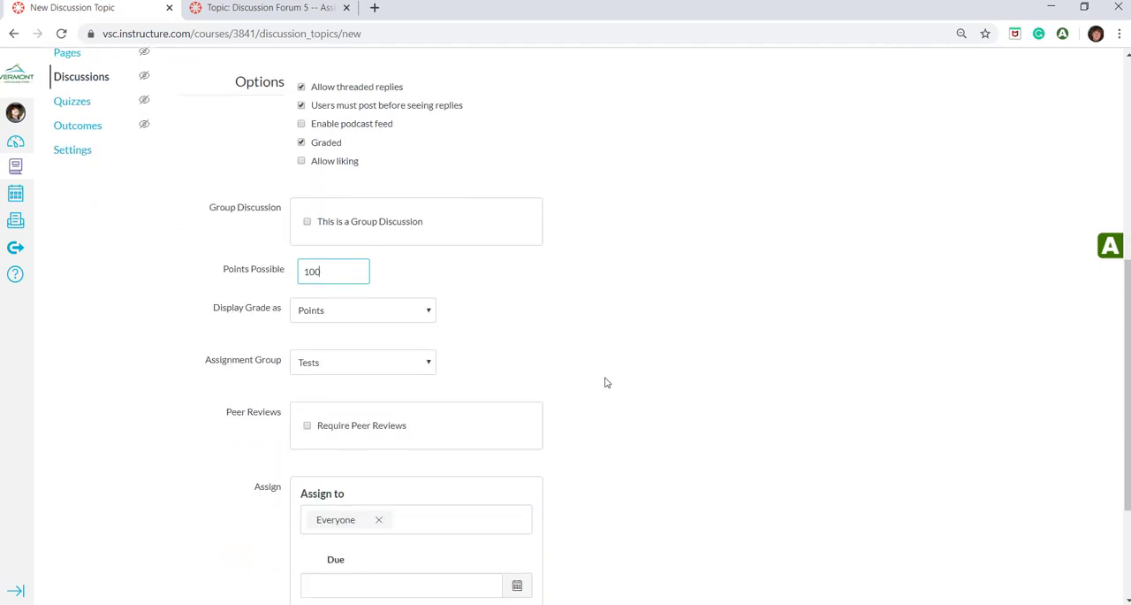
pyautogui.click(428, 368)
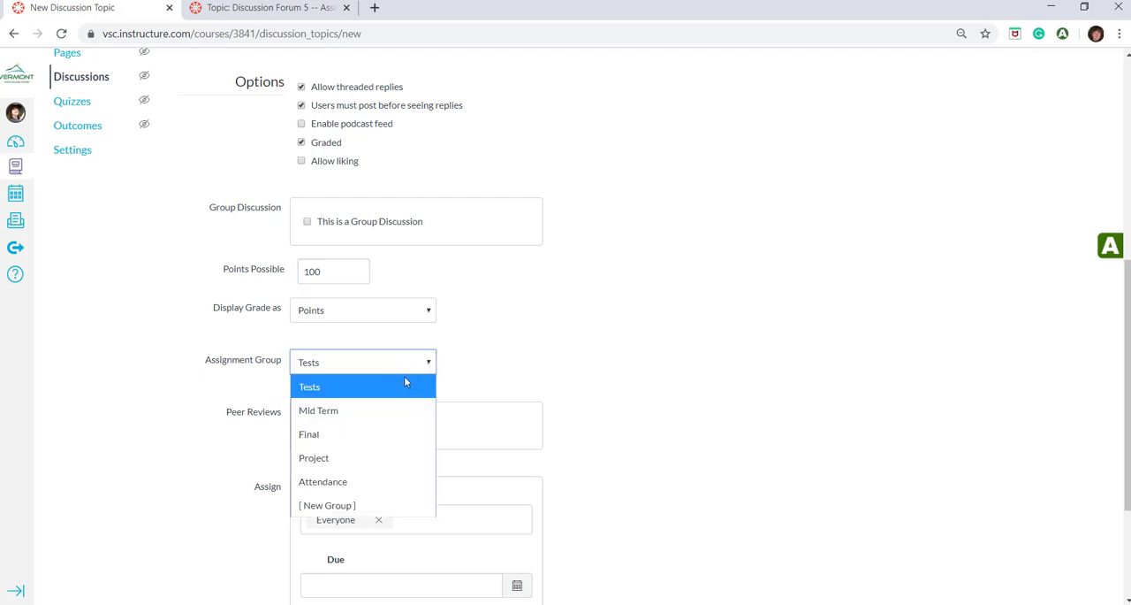
pyautogui.click(349, 459)
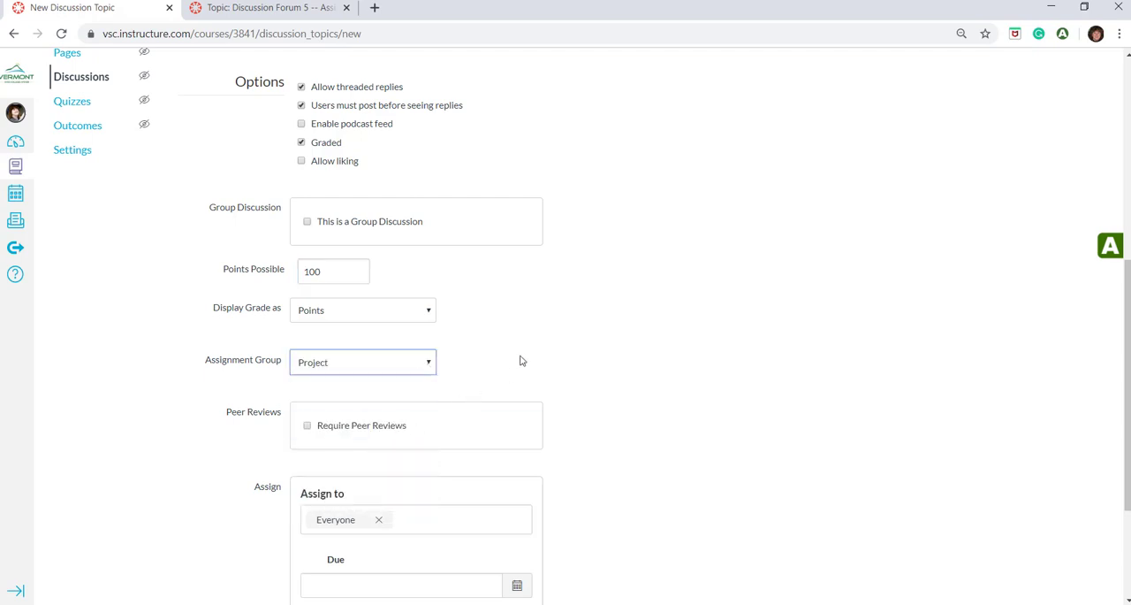
# Set the discussion's due date for everyone to March 21, 2020 at 11:59 pm
pyautogui.scroll(-3, 522, 361)
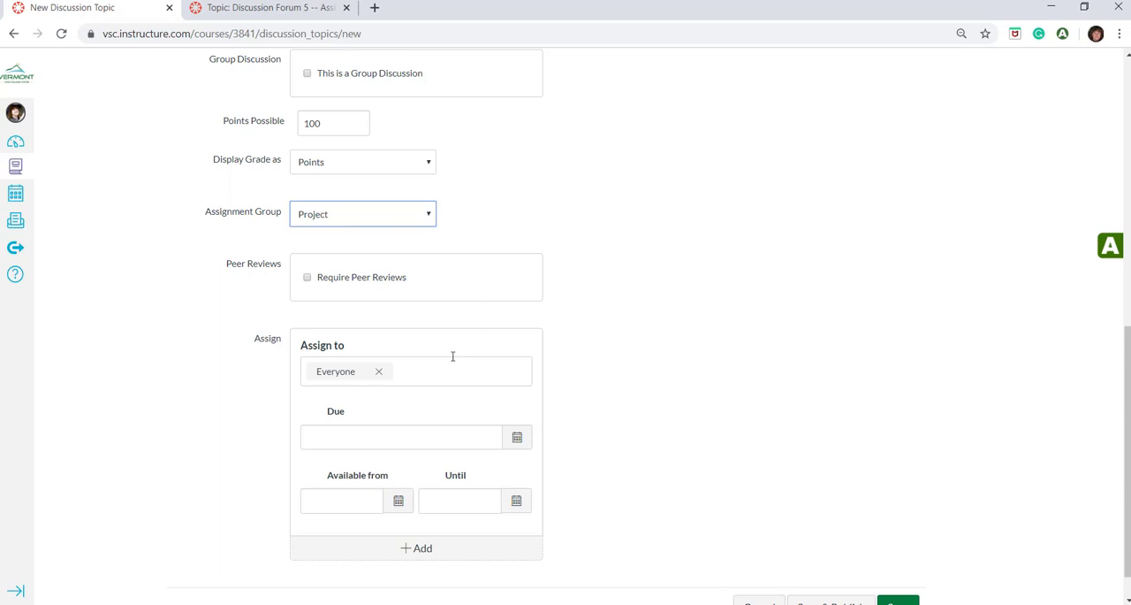
pyautogui.scroll(-1, 614, 358)
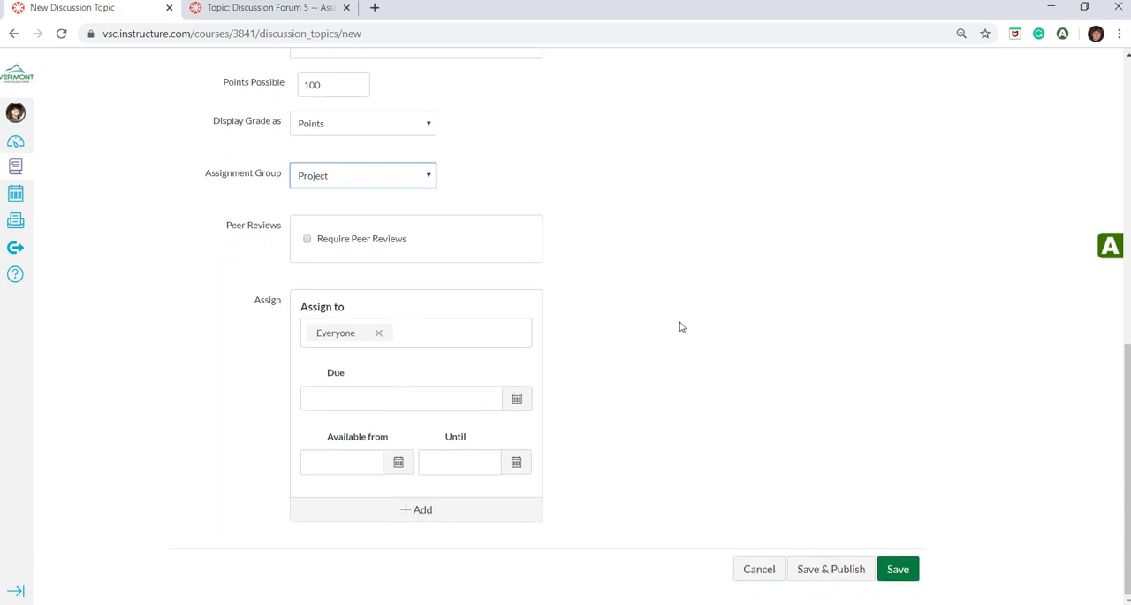
pyautogui.click(519, 400)
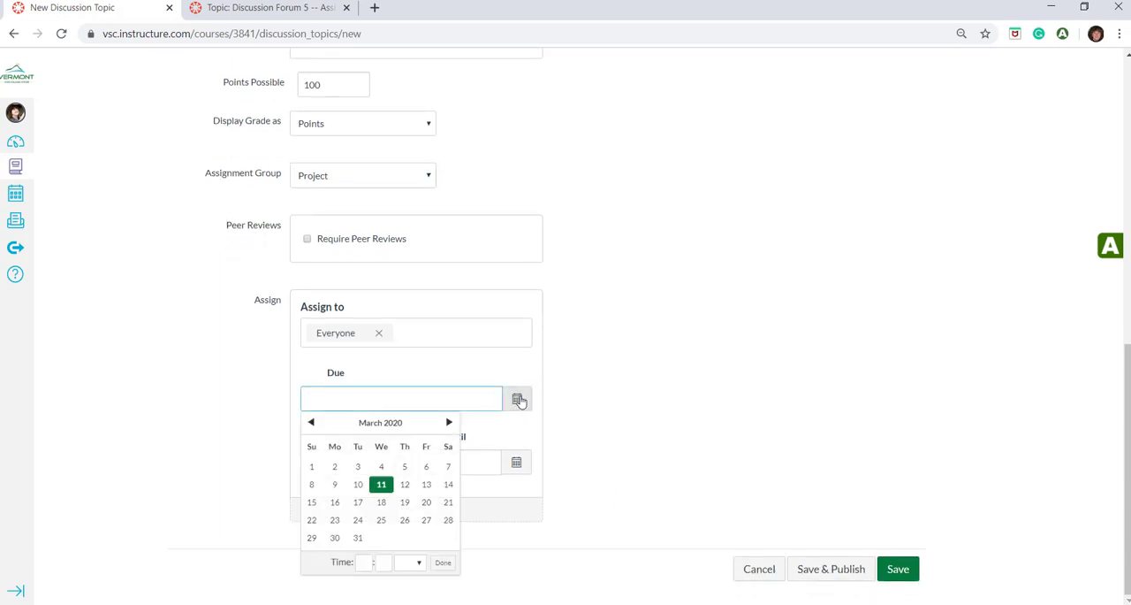
pyautogui.click(448, 502)
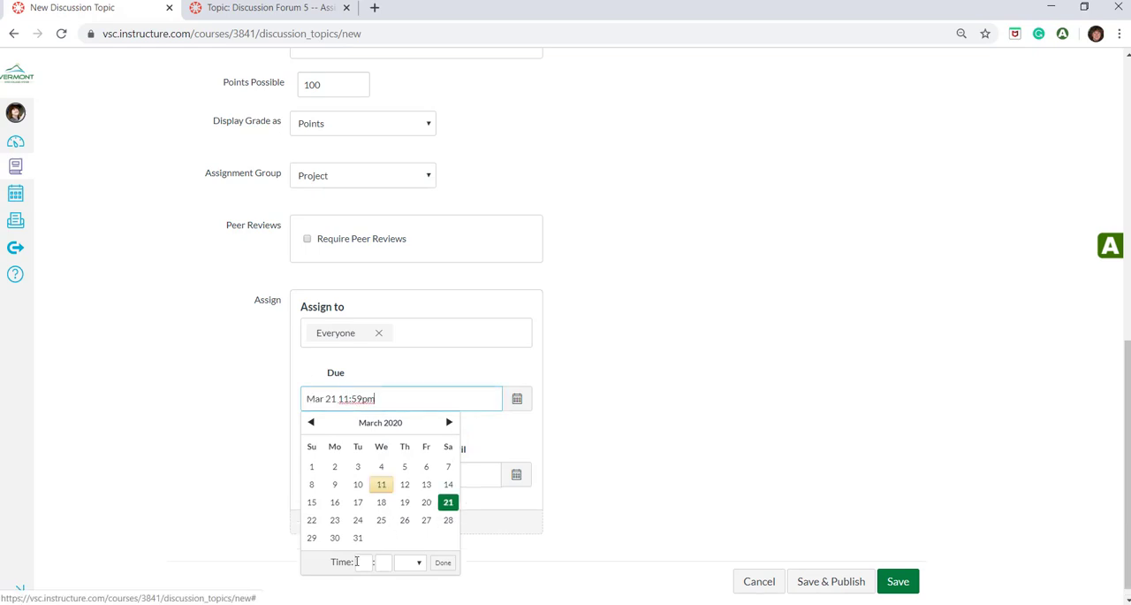
pyautogui.click(363, 562)
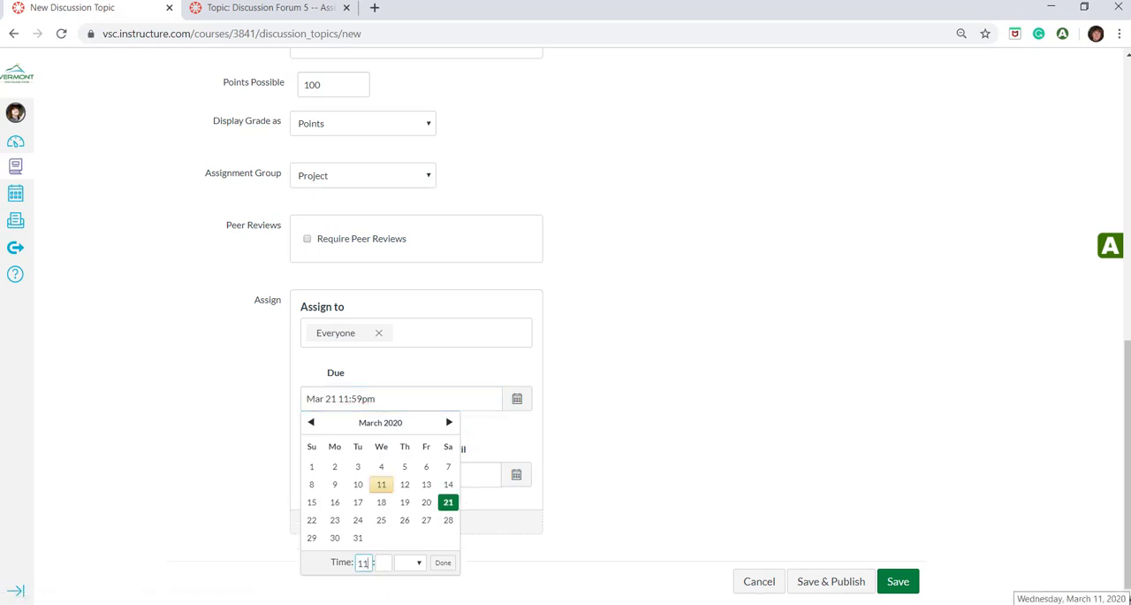
pyautogui.press('Tab')
pyautogui.click(442, 563)
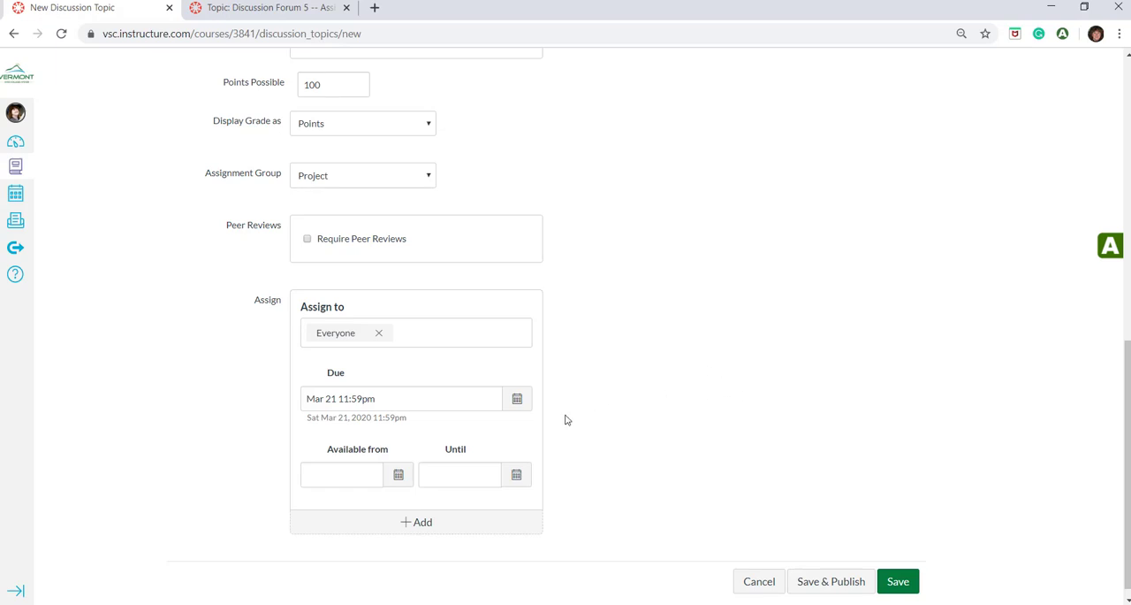
# Review the discussion's text and settings, and save and publish it
pyautogui.scroll(7, 601, 392)
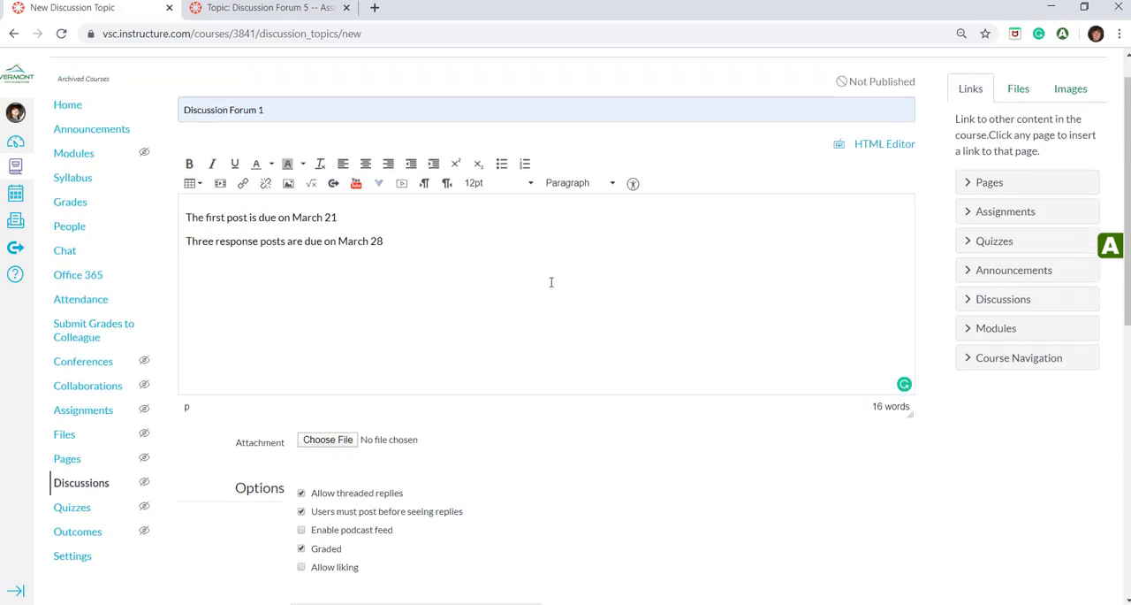
pyautogui.scroll(-6, 550, 282)
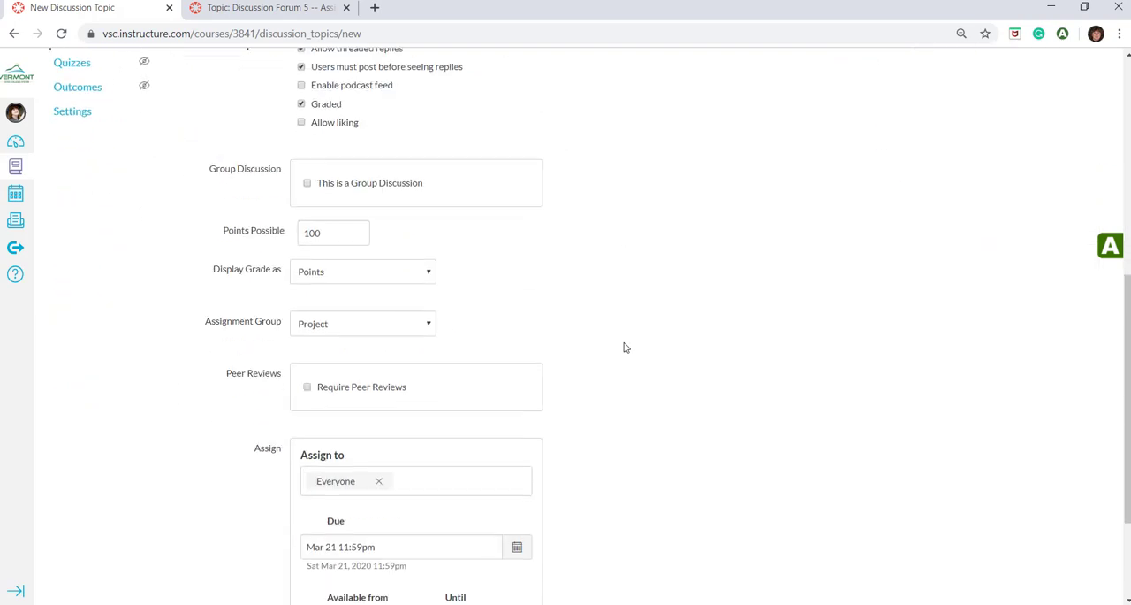
pyautogui.scroll(-1, 637, 345)
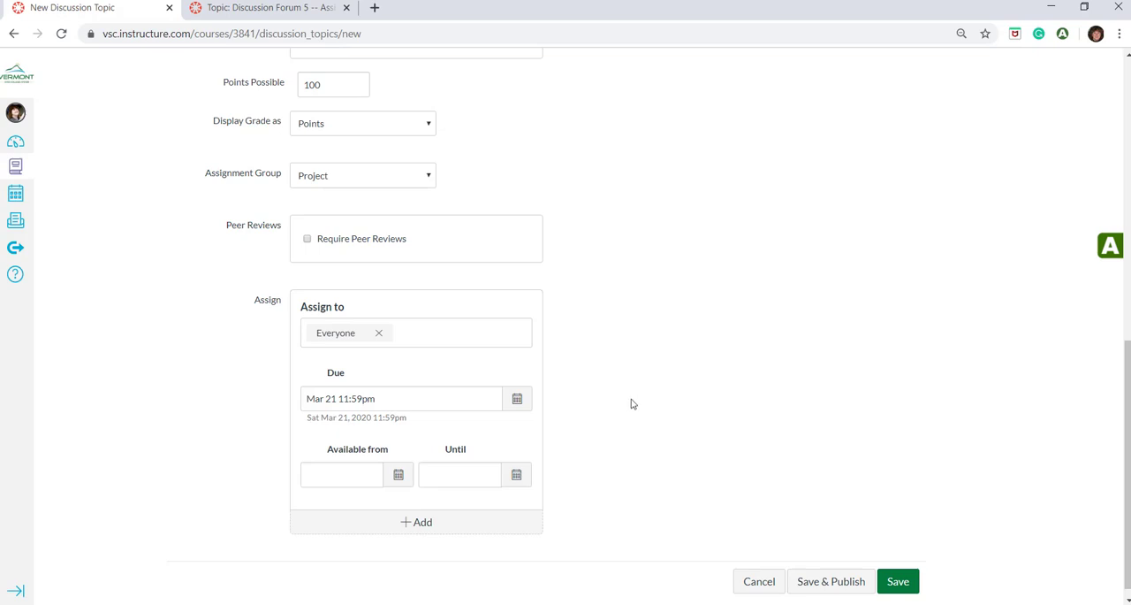
pyautogui.click(830, 585)
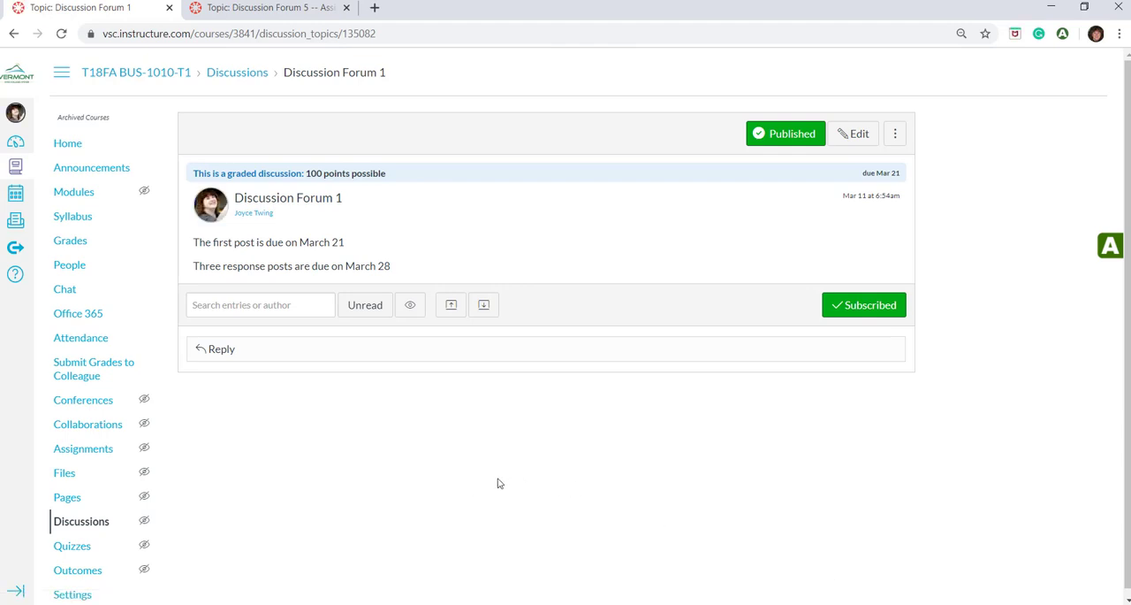
# Create a calendar event on March 28, 2020 titled "3 response posts to DF 1"
pyautogui.click(15, 195)
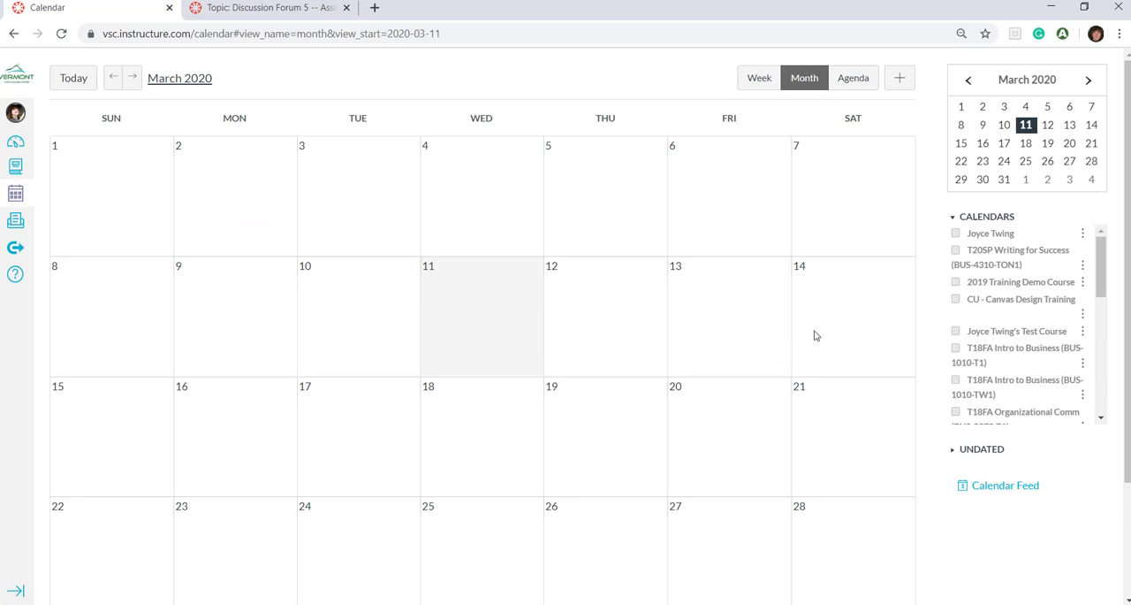
pyautogui.click(901, 83)
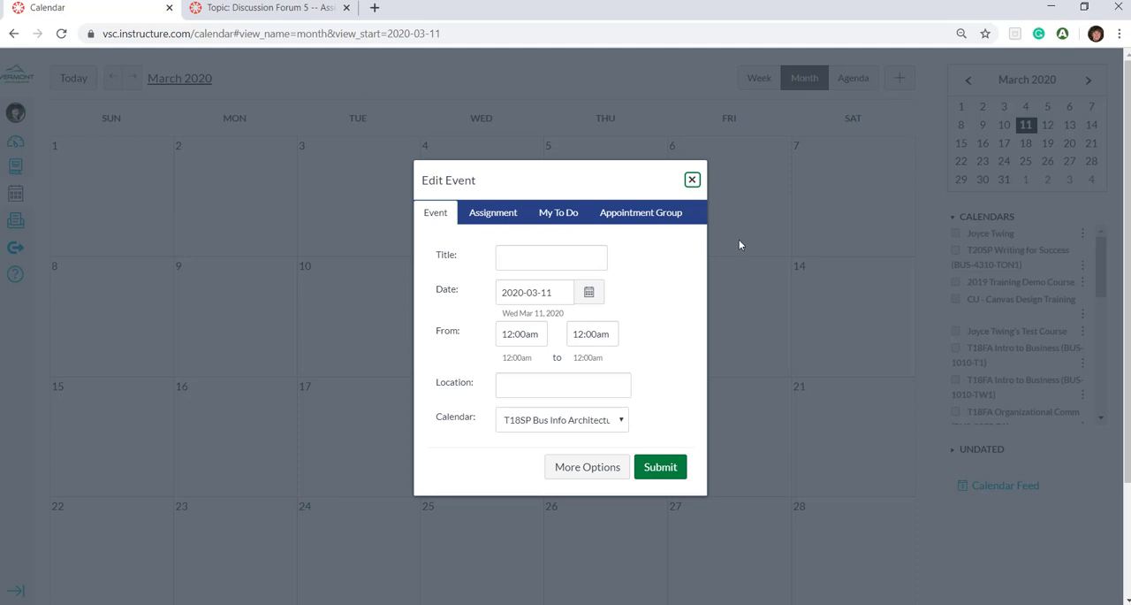
pyautogui.click(590, 293)
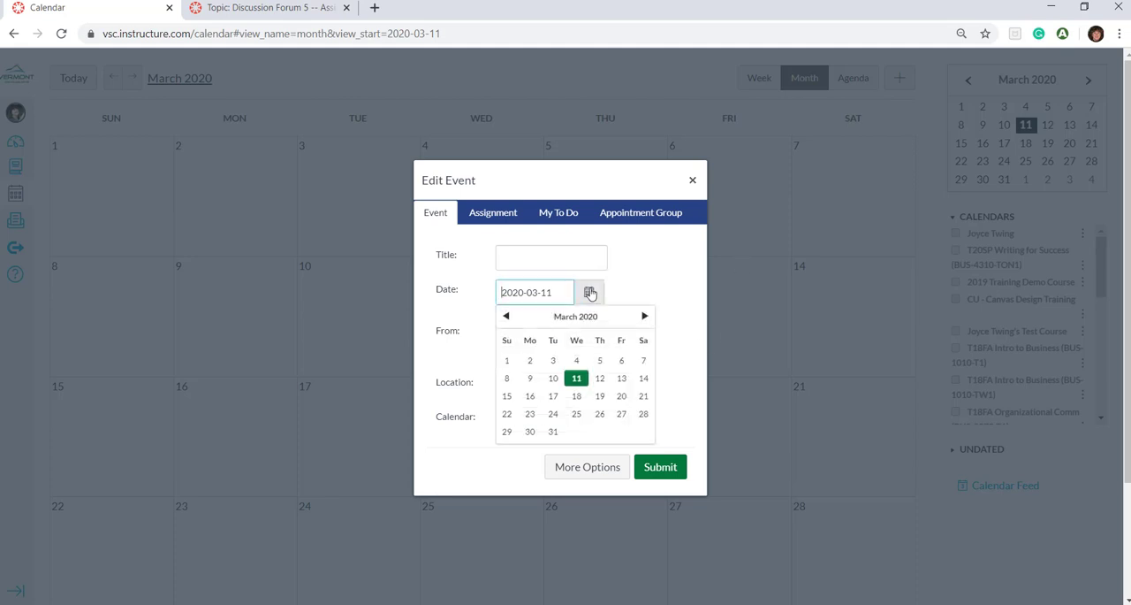
pyautogui.click(643, 414)
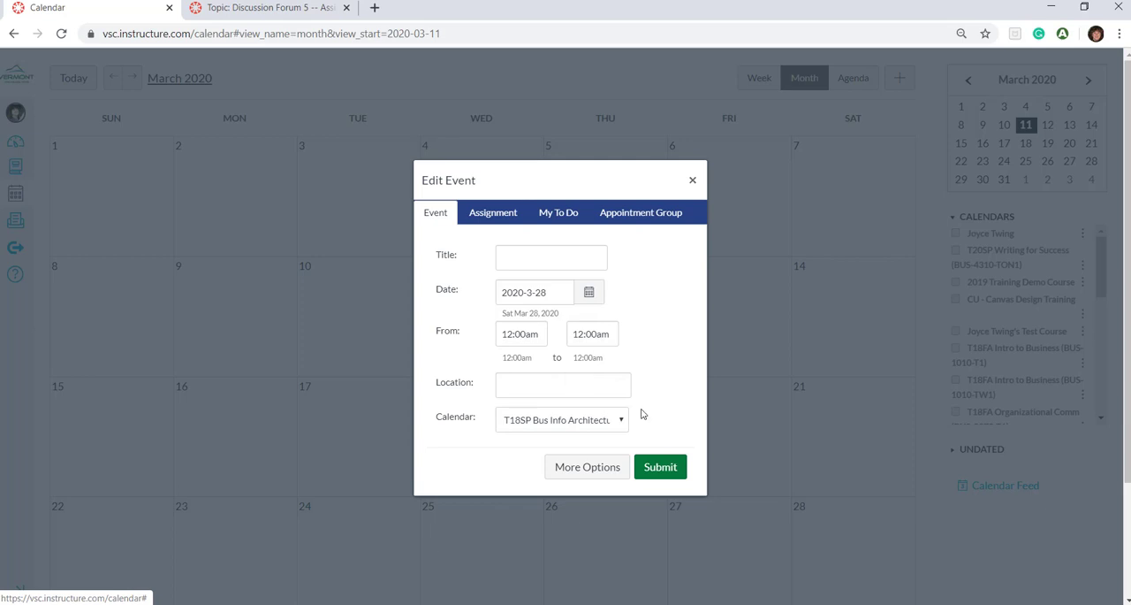
pyautogui.click(582, 262)
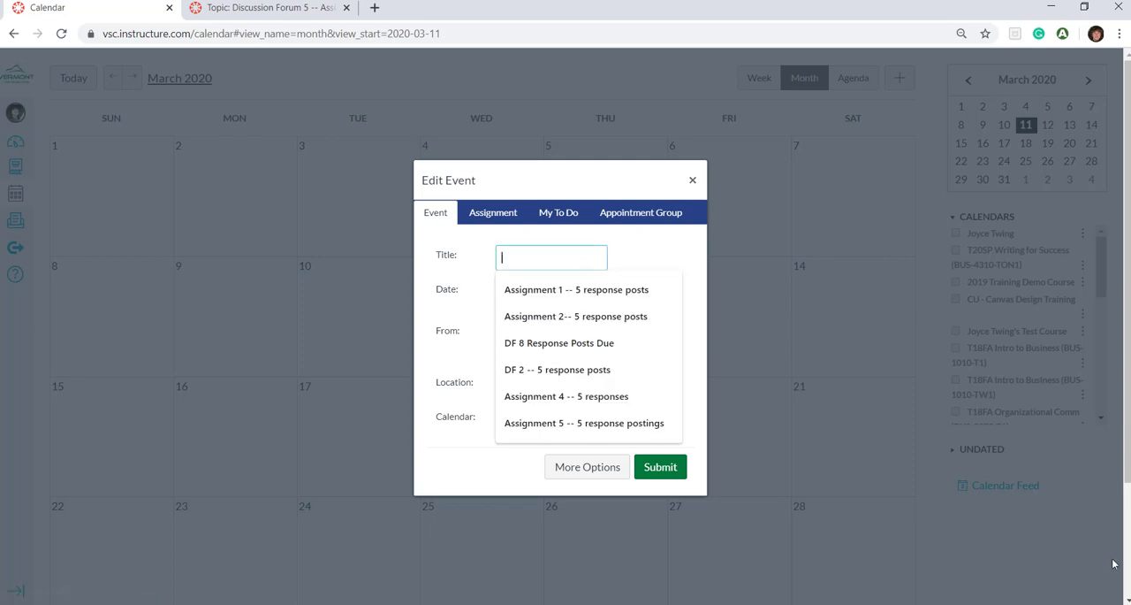
pyautogui.write('3')
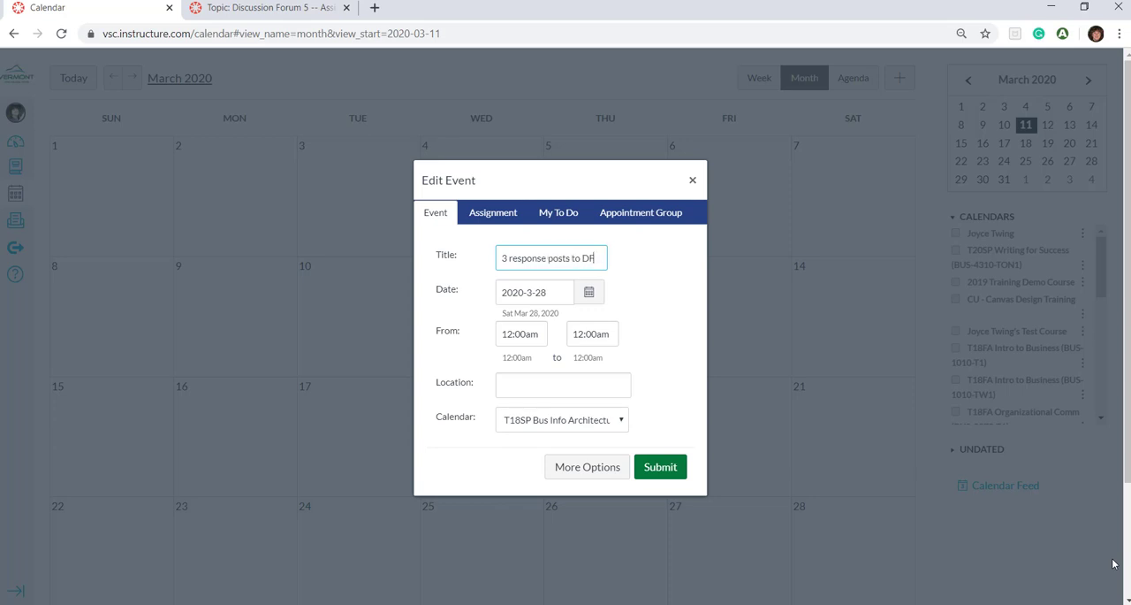
pyautogui.write('response posts to DF 1')
pyautogui.click(661, 469)
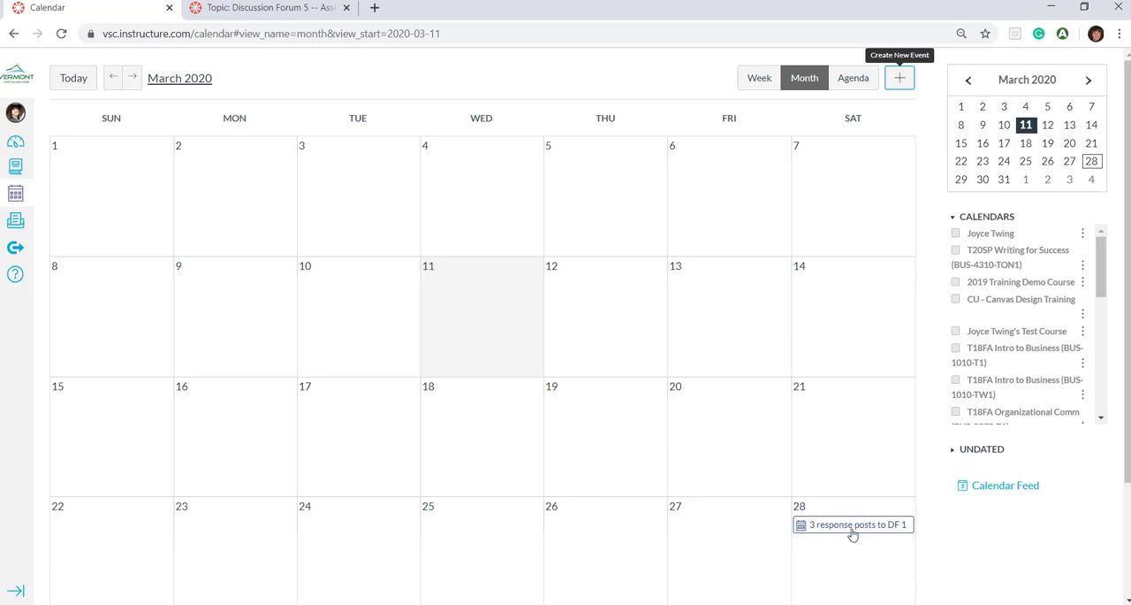
pyautogui.scroll(-1, 852, 533)
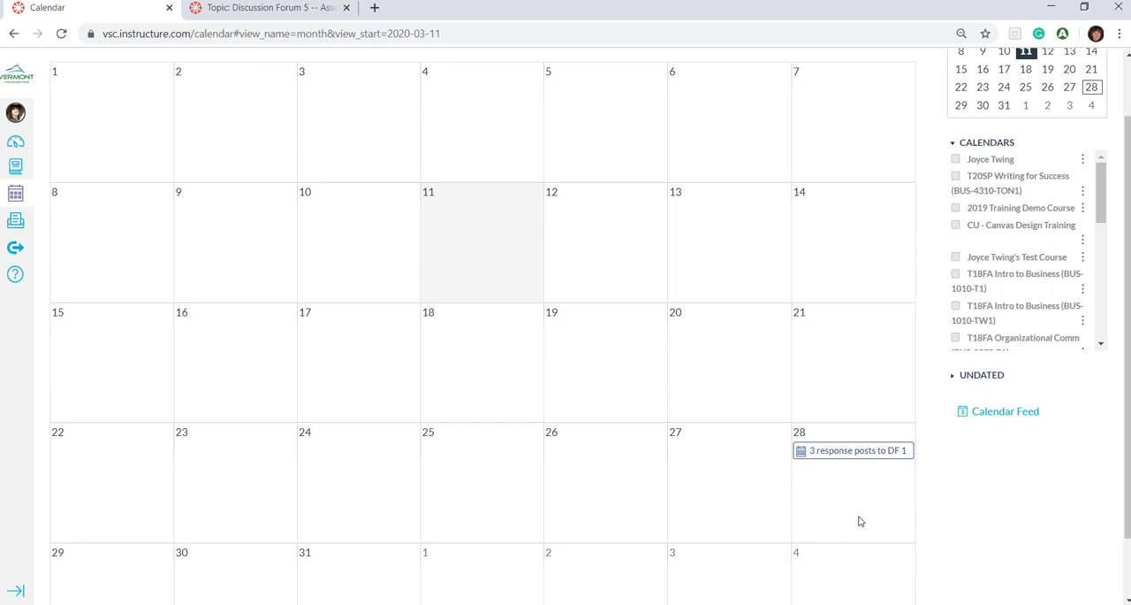
# Return to Discussion Forum 1 and post a reply to the topic reading "This is my reply."
pyautogui.scroll(1, 878, 531)
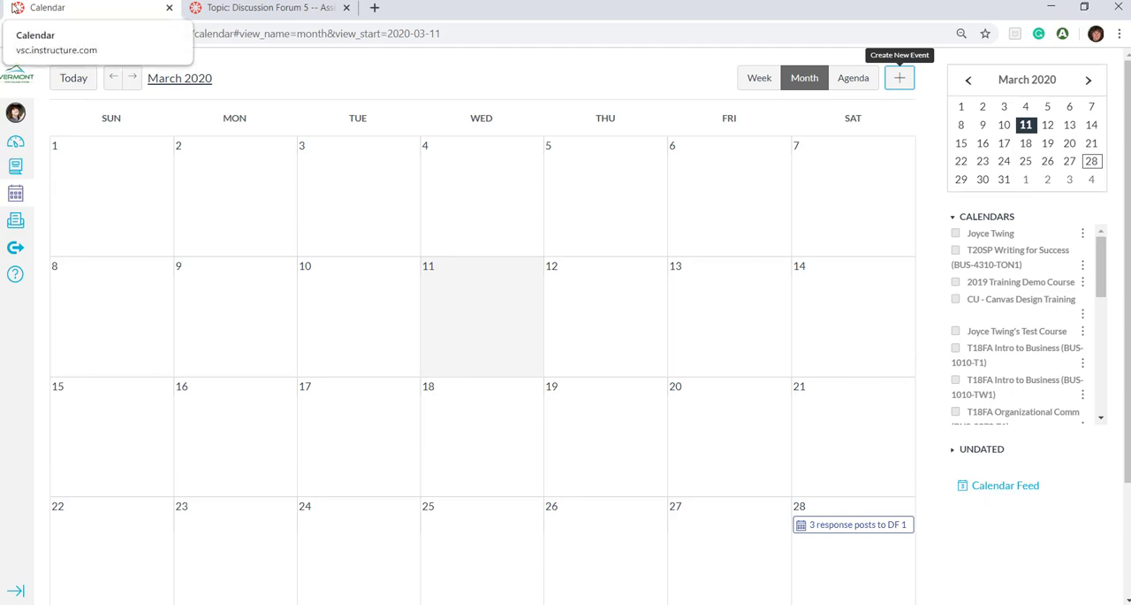
pyautogui.click(16, 35)
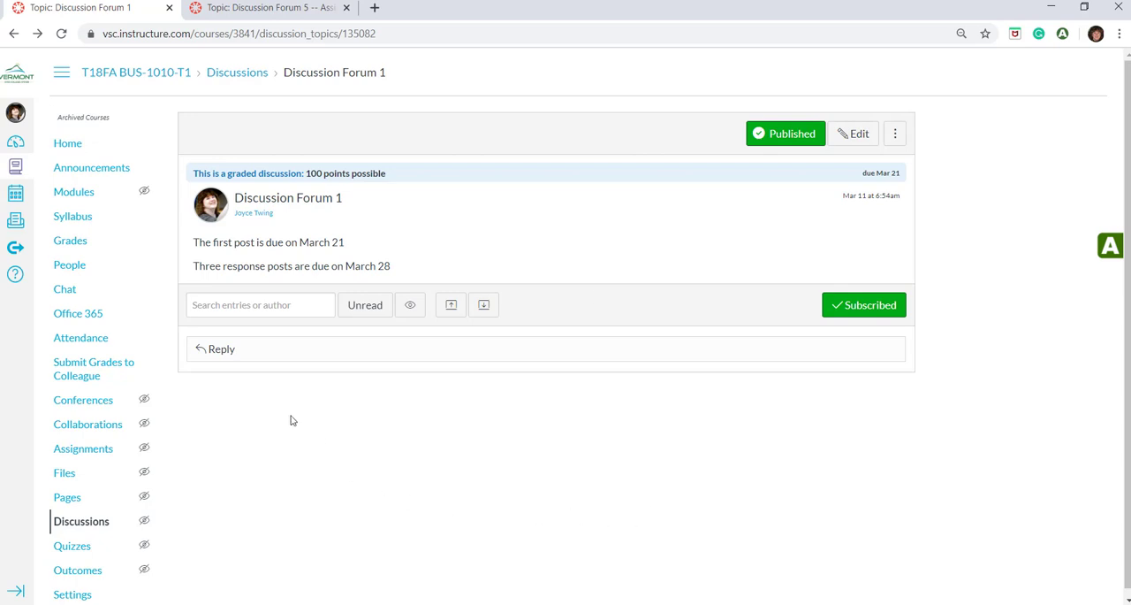
pyautogui.click(219, 349)
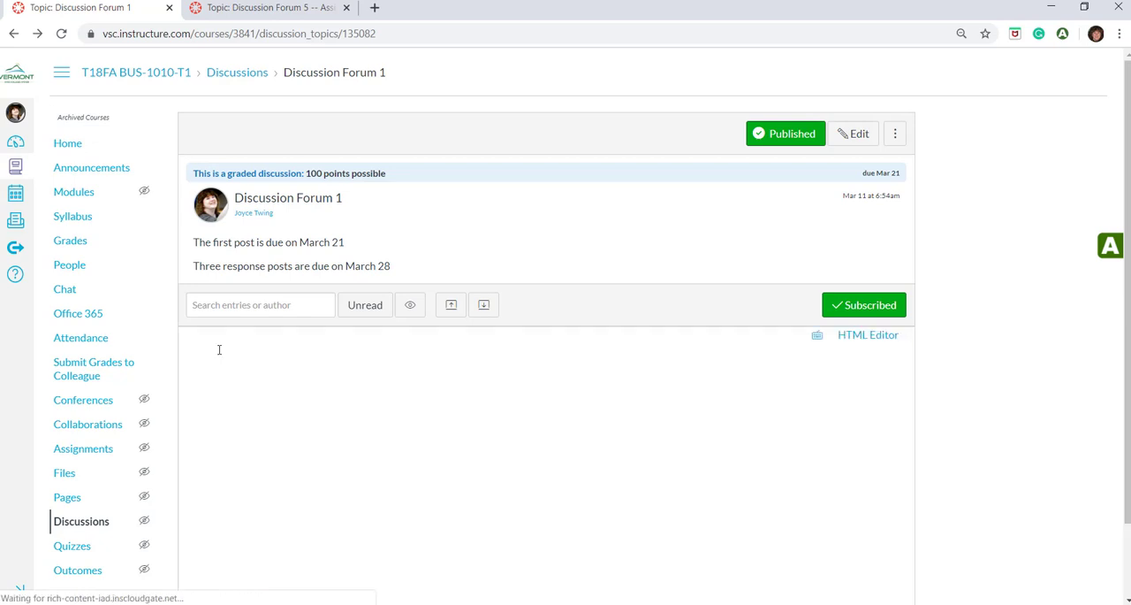
pyautogui.scroll(-1, 699, 437)
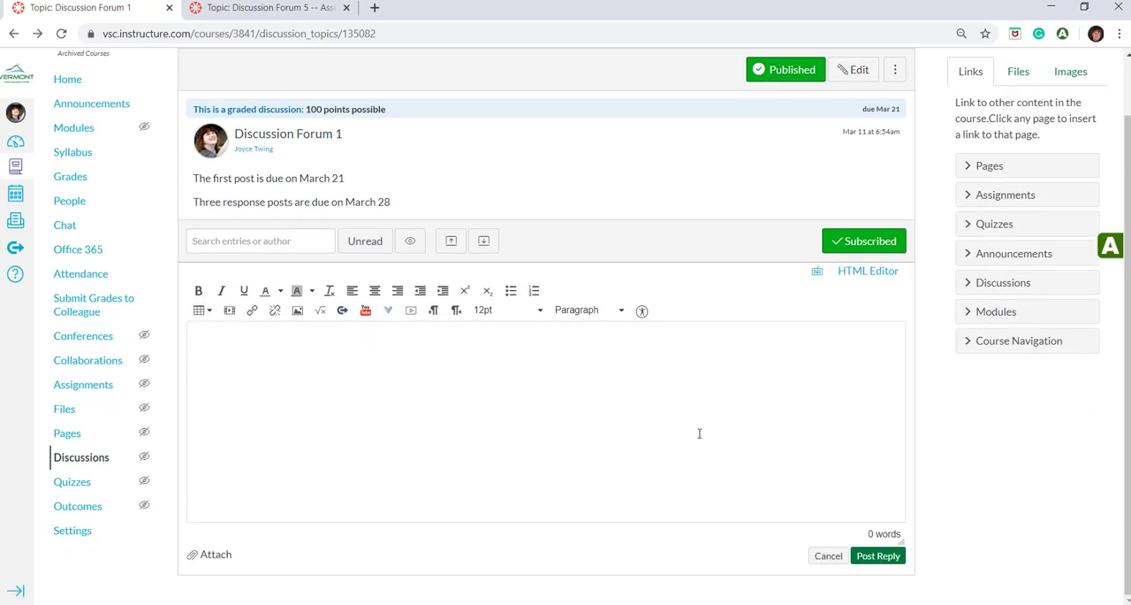
pyautogui.click(396, 368)
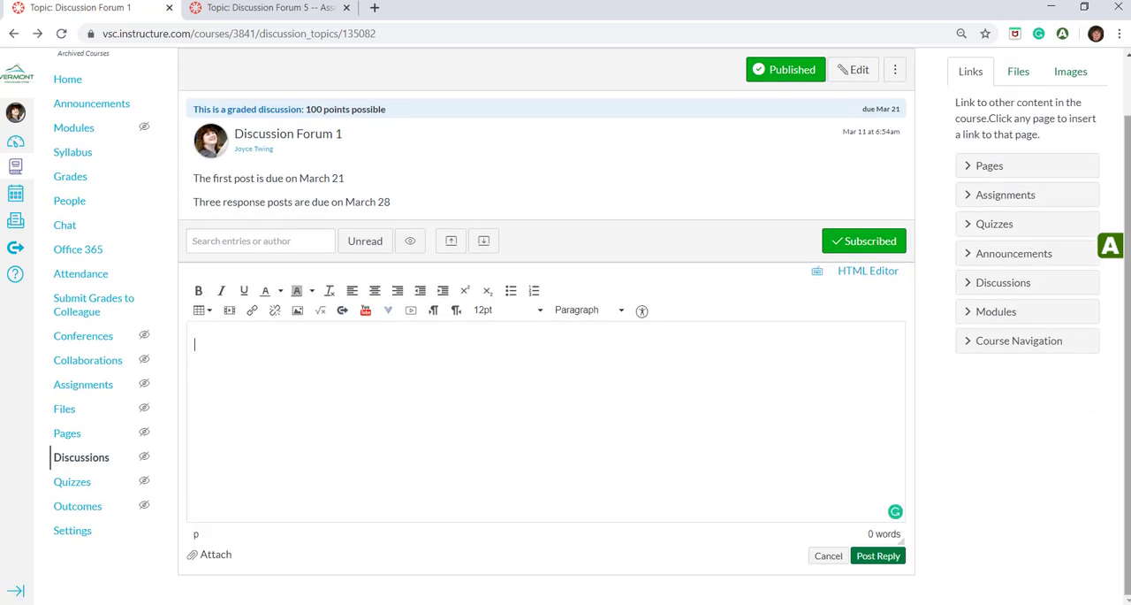
pyautogui.write('Thi')
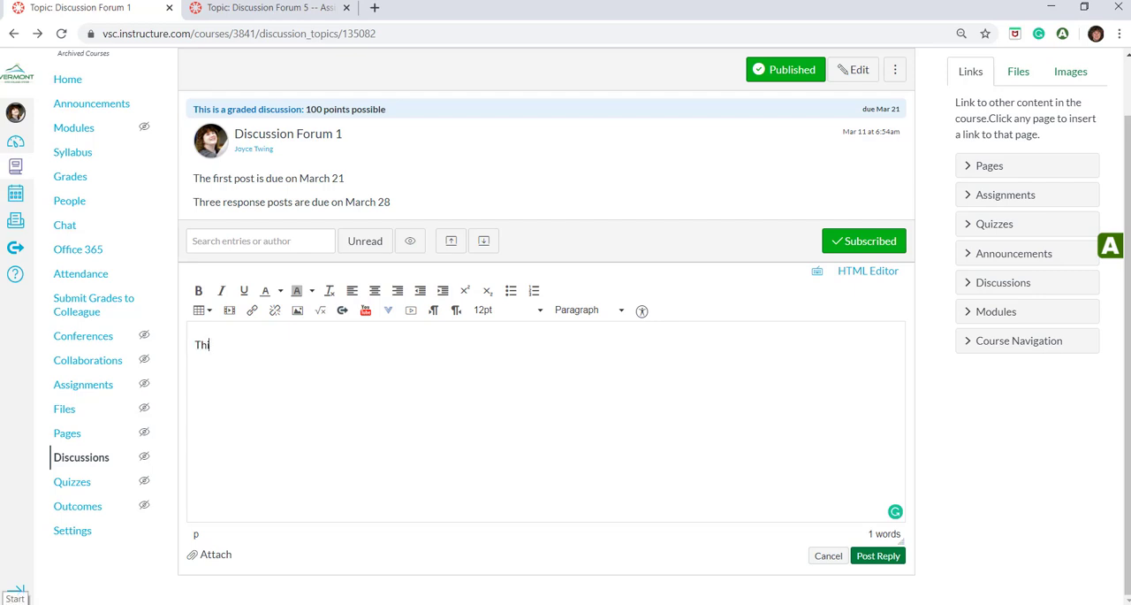
pyautogui.write('s is my reply.')
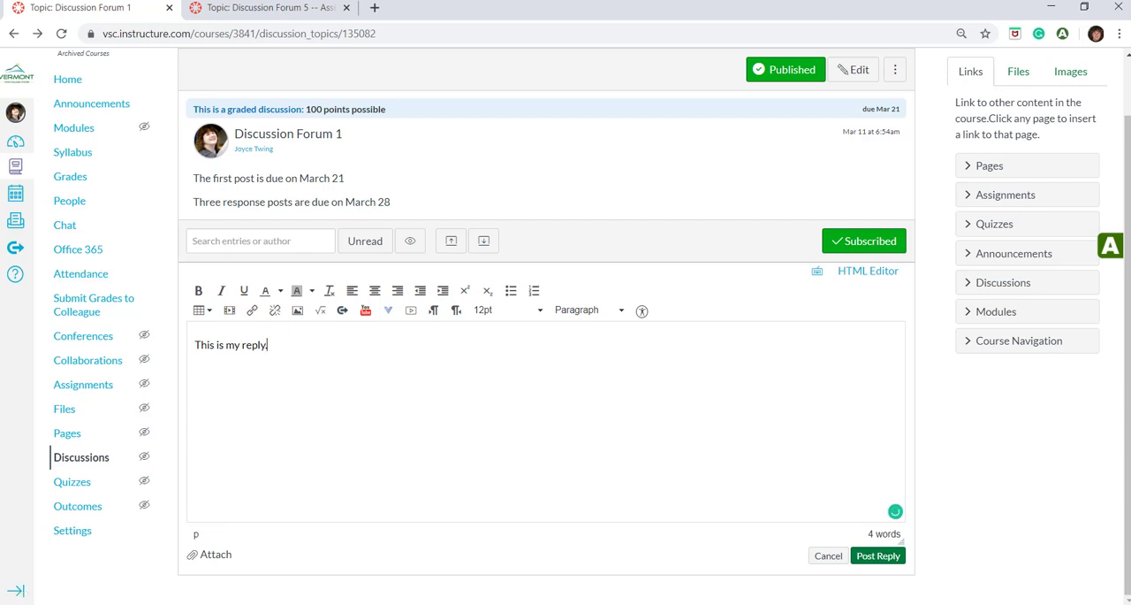
pyautogui.click(878, 556)
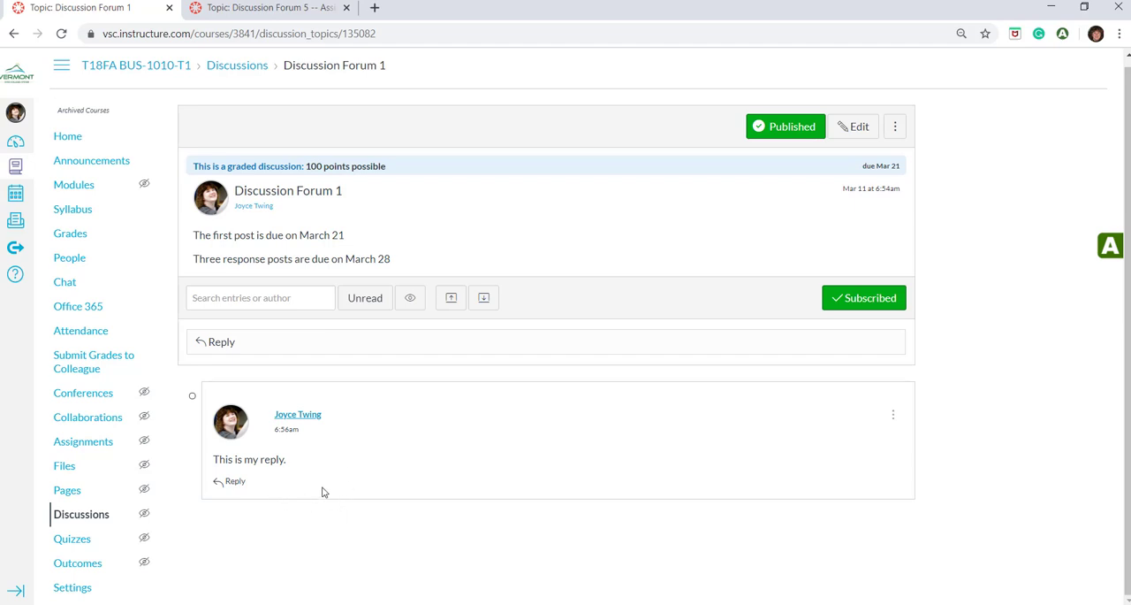
# Post a nested response under the first reply reading "Reply to" followed by the author's full name
pyautogui.click(239, 481)
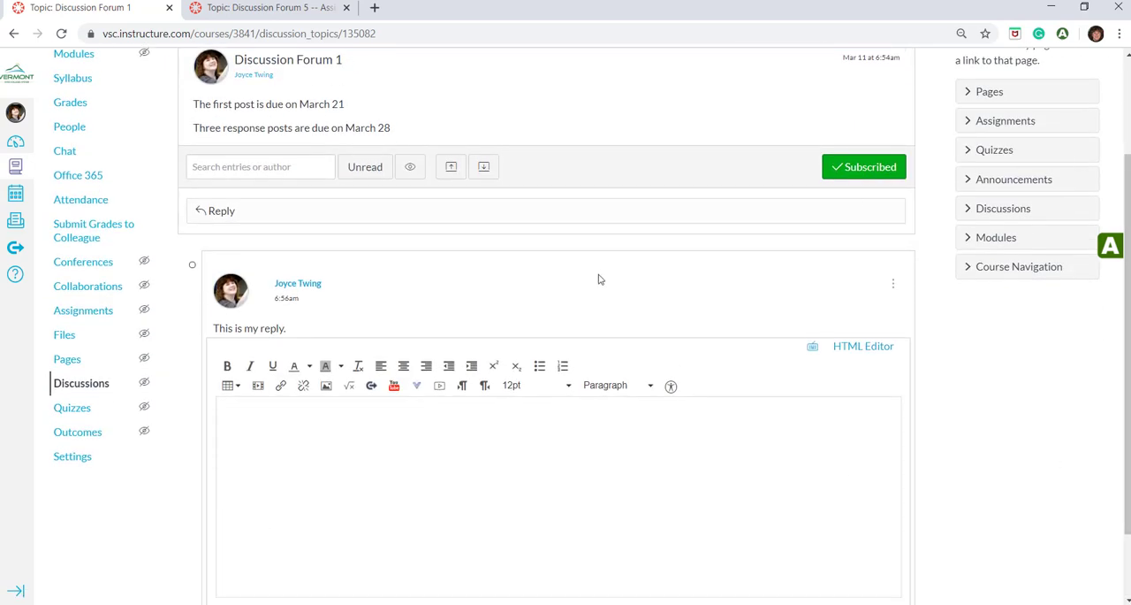
pyautogui.click(476, 430)
pyautogui.write('Reply to Joyce Twing')
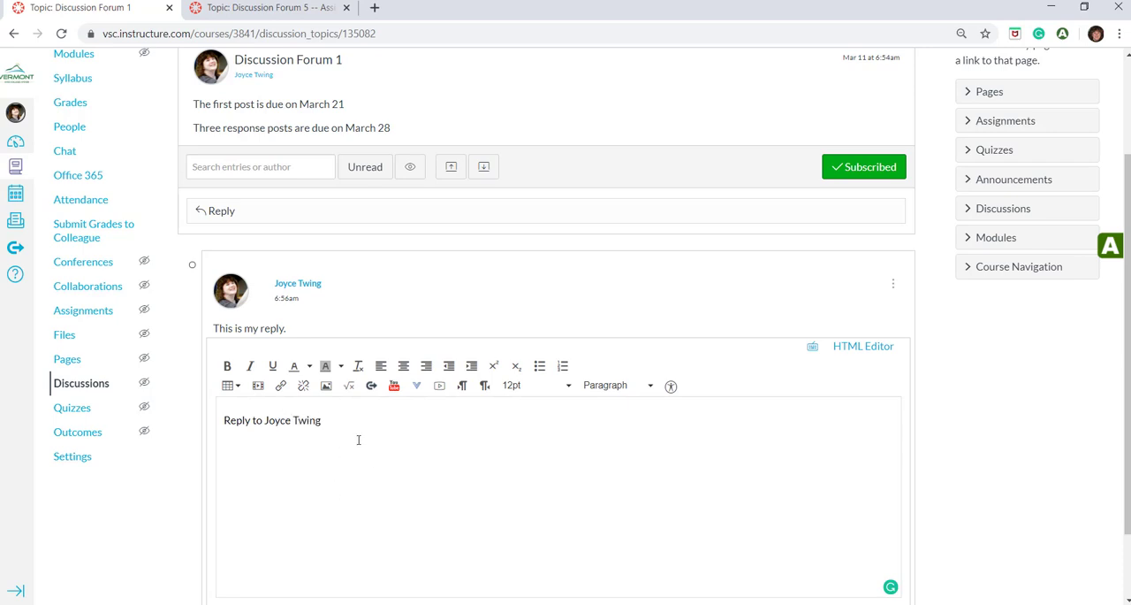
pyautogui.scroll(-1, 341, 454)
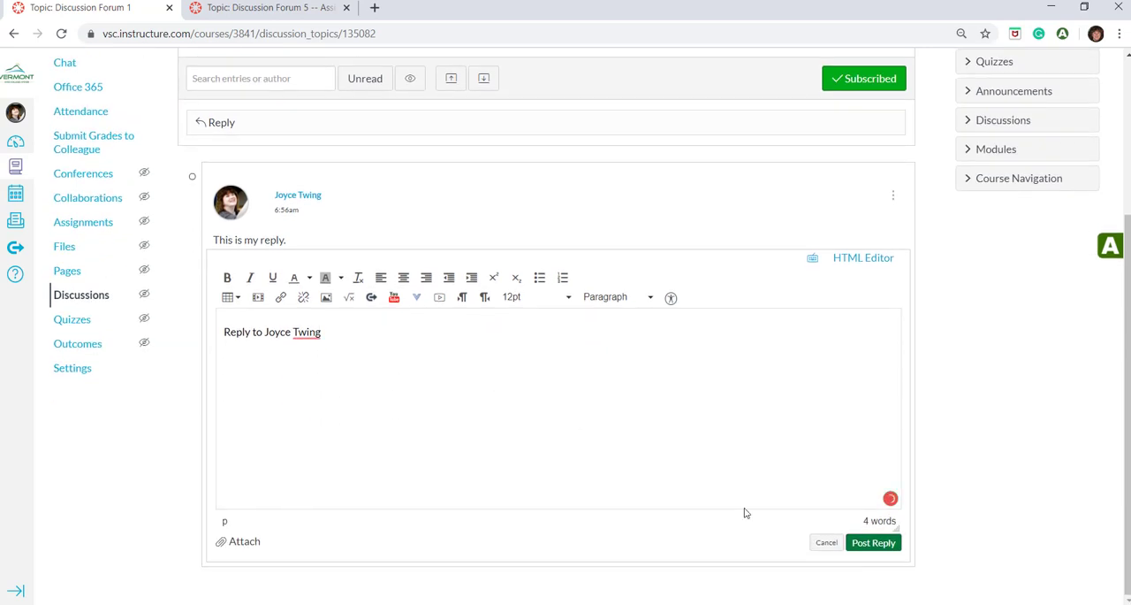
pyautogui.click(873, 544)
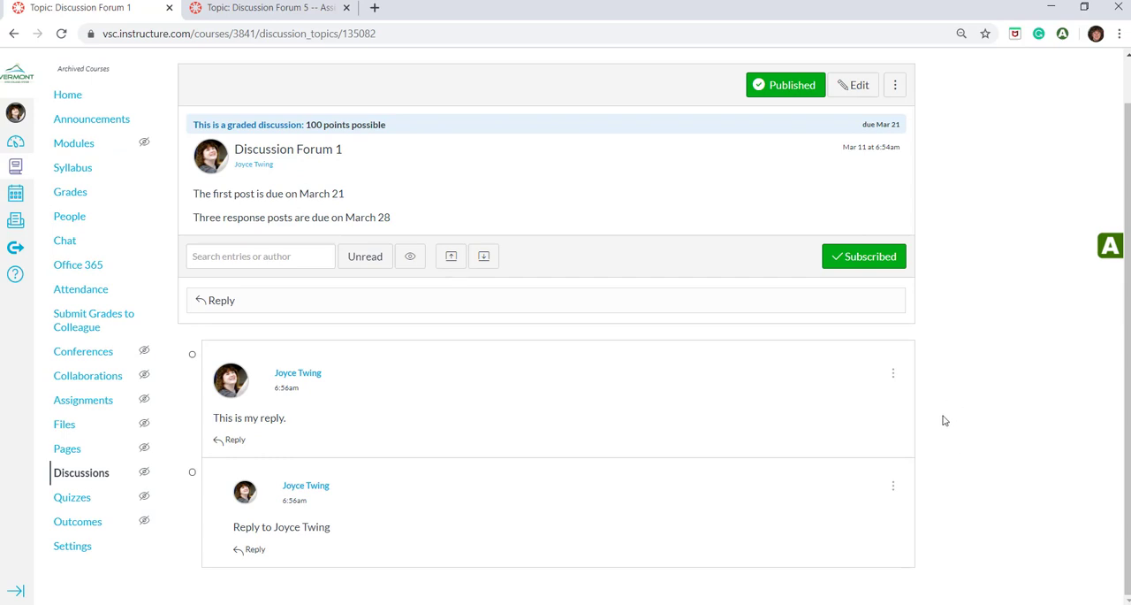
# Inspect the management options available for the first reply in Discussion Forum 1
pyautogui.click(892, 378)
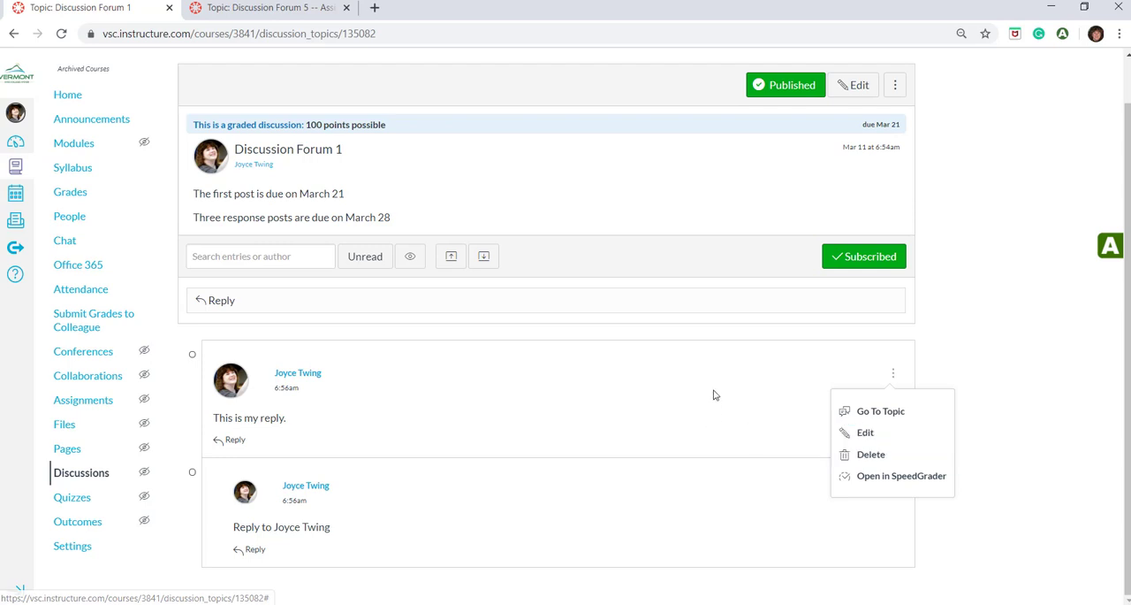
pyautogui.click(770, 397)
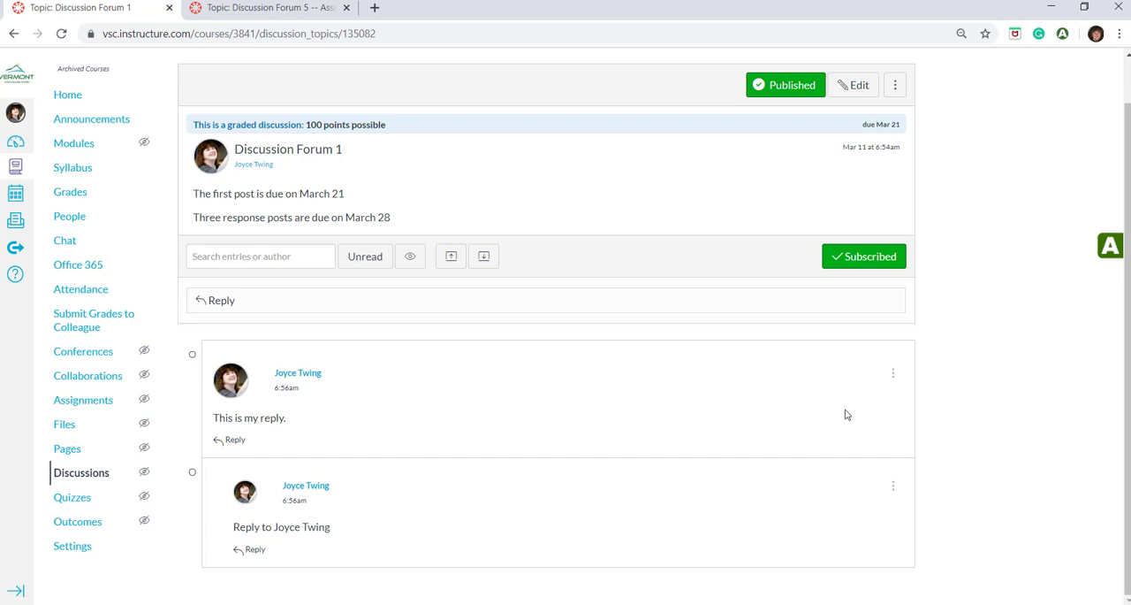
# Switch to the Discussion Forum 5 -- Assignment 7 topic and look through the students' expanded posts and responses
pyautogui.click(272, 7)
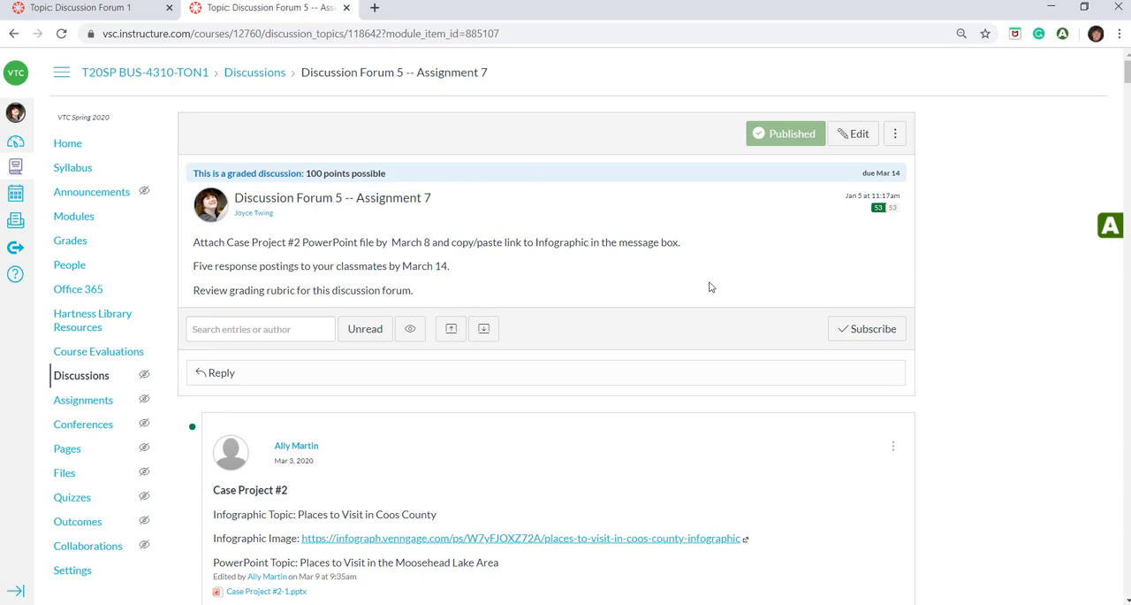
pyautogui.scroll(-7, 708, 282)
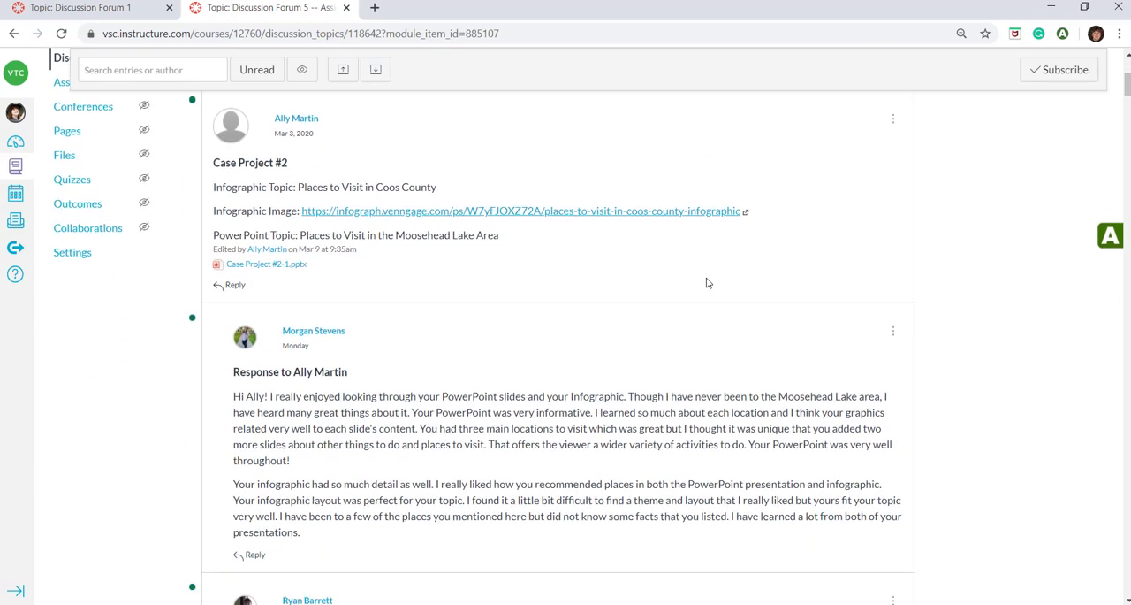
pyautogui.scroll(3, 707, 279)
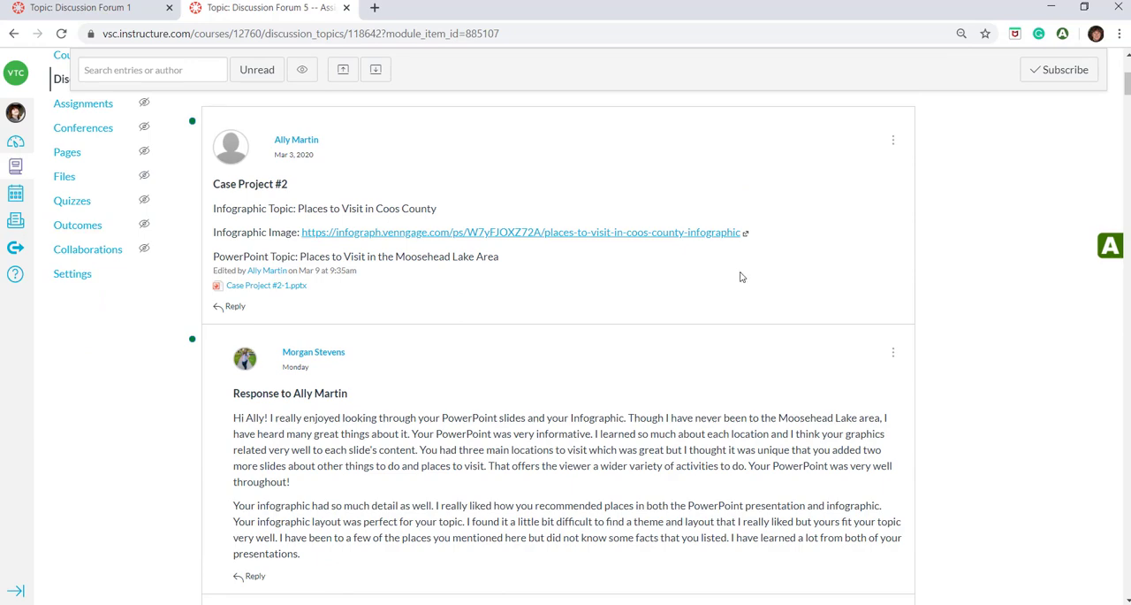
pyautogui.scroll(-2, 742, 276)
pyautogui.scroll(-8, 736, 258)
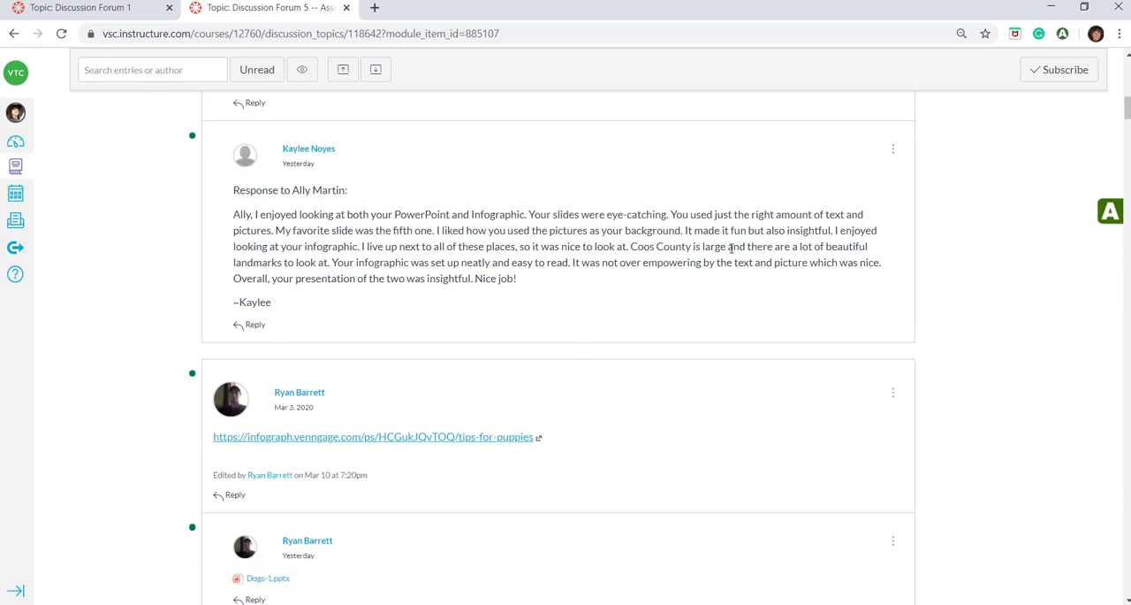
pyautogui.scroll(-10, 731, 253)
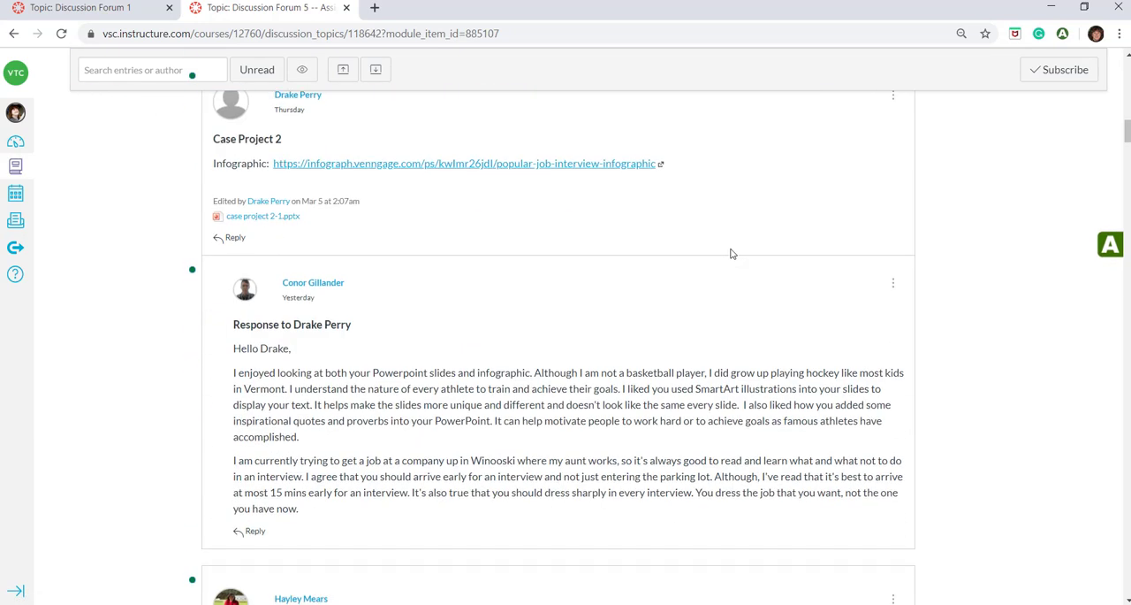
pyautogui.scroll(-10, 731, 254)
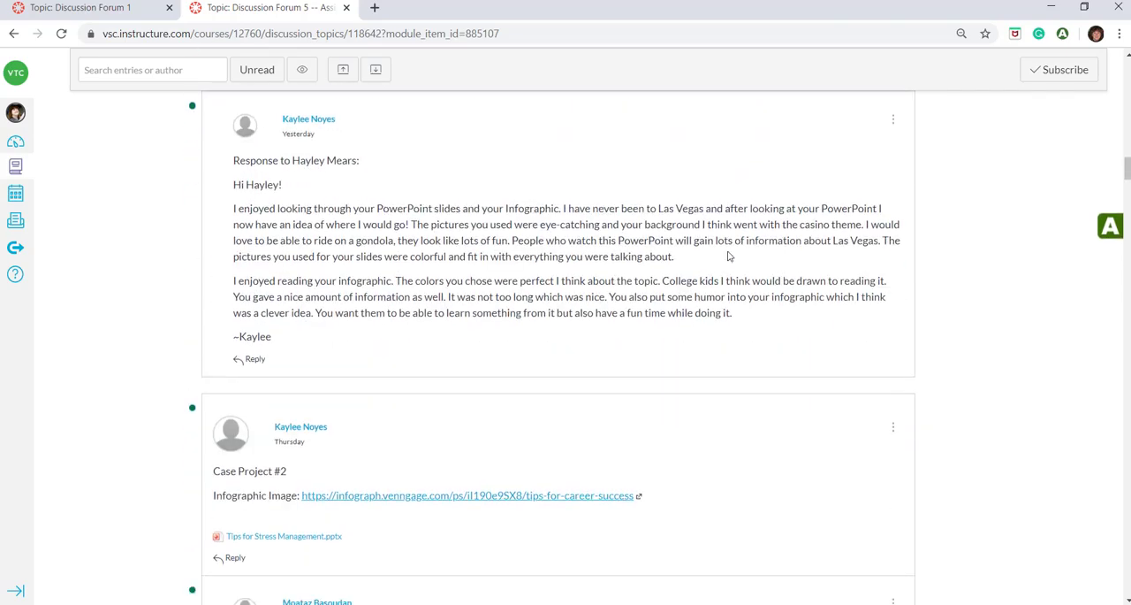
pyautogui.scroll(-10, 725, 256)
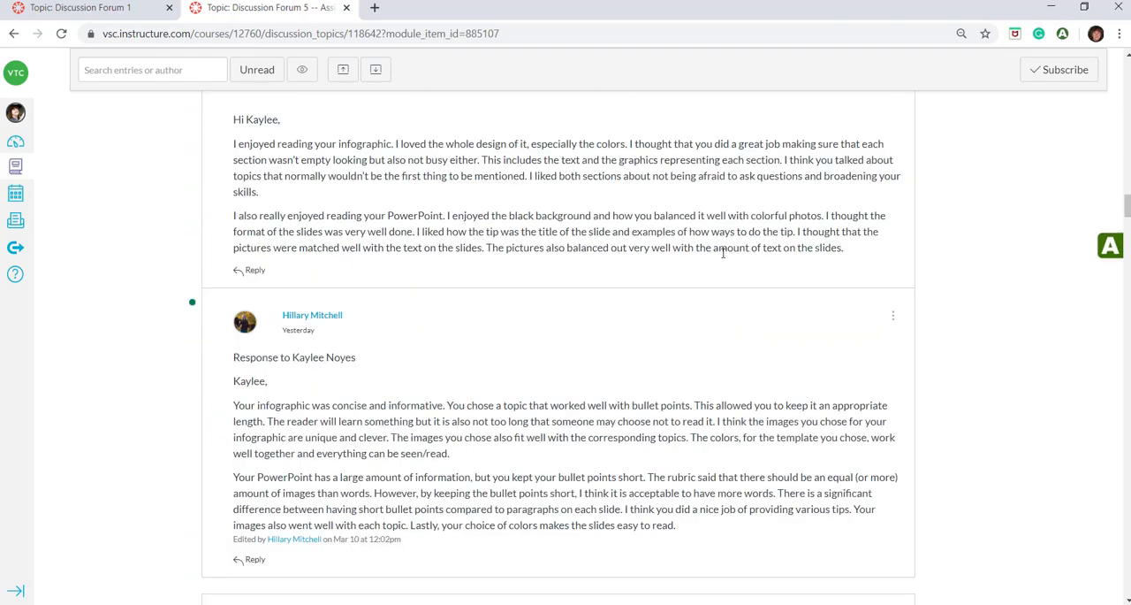
pyautogui.scroll(-10, 725, 256)
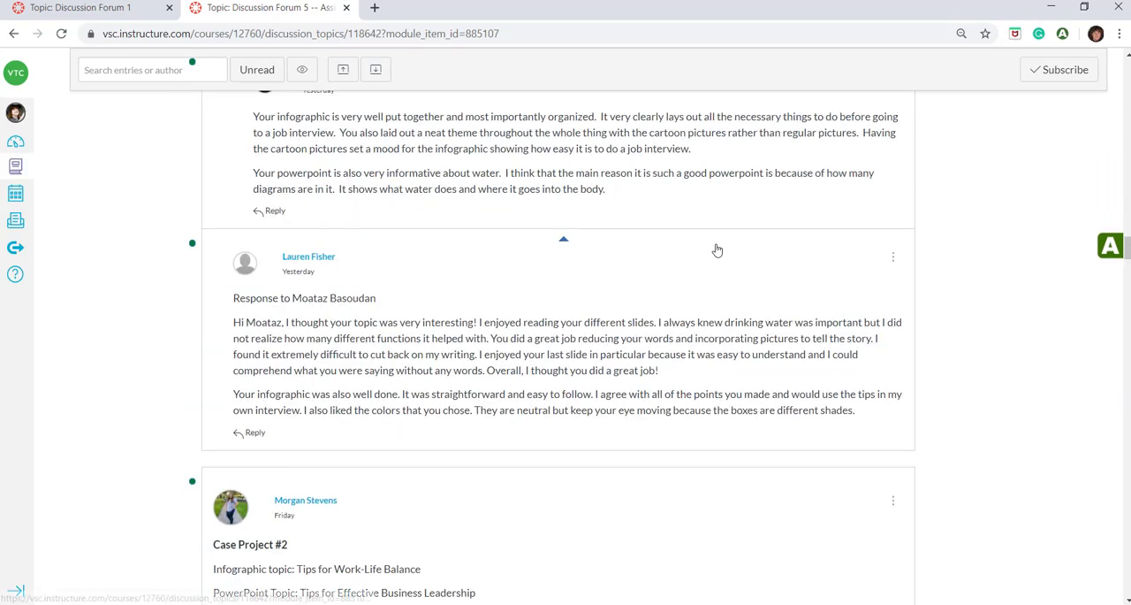
pyautogui.scroll(10, 742, 327)
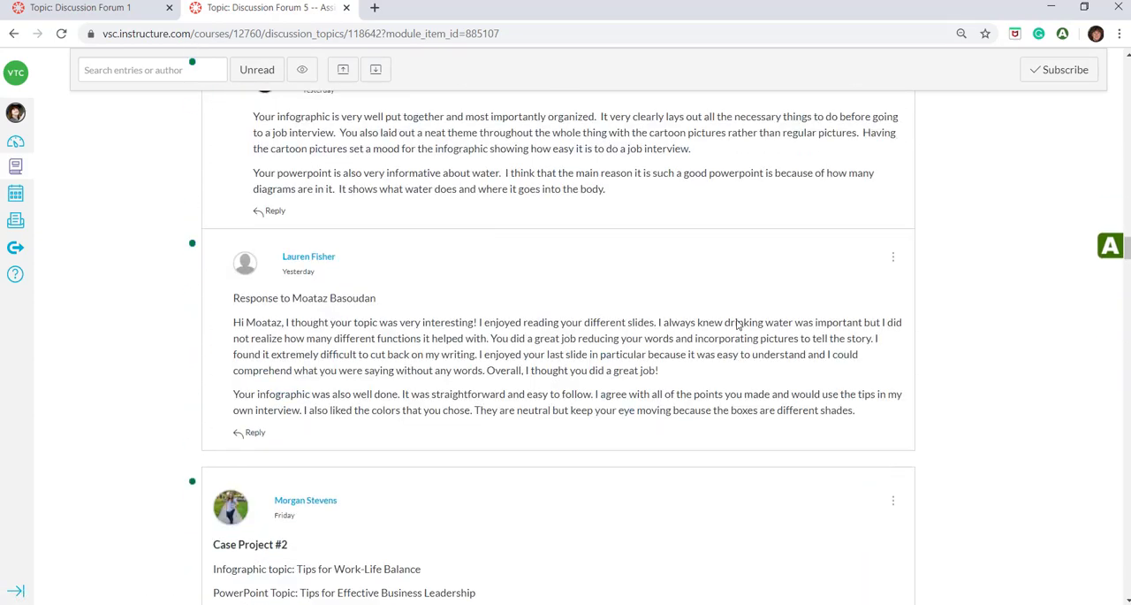
pyautogui.scroll(10, 735, 322)
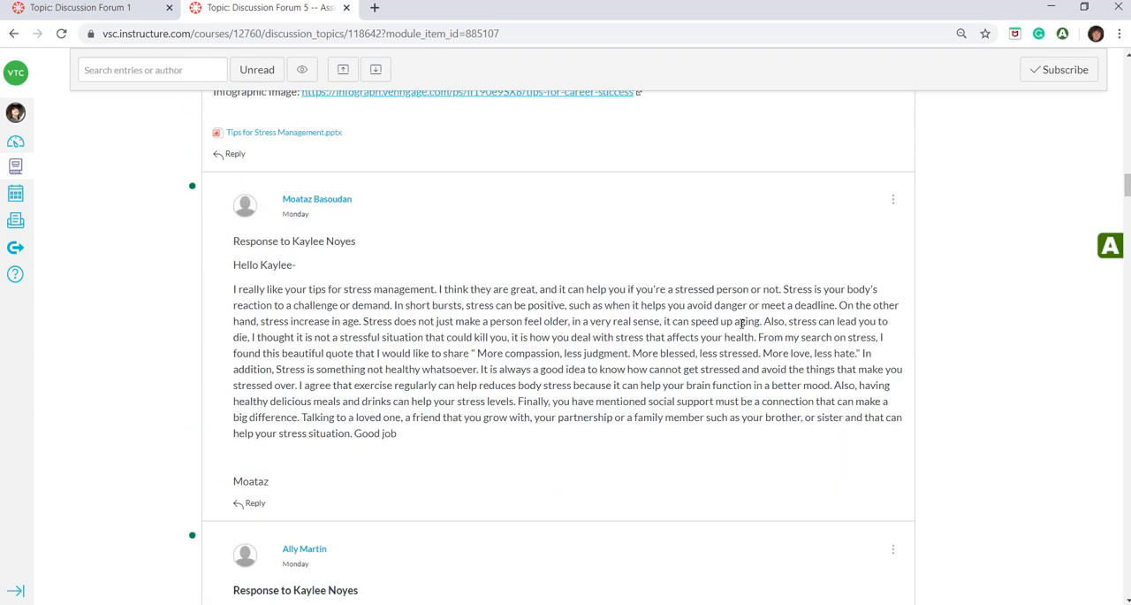
pyautogui.scroll(10, 742, 328)
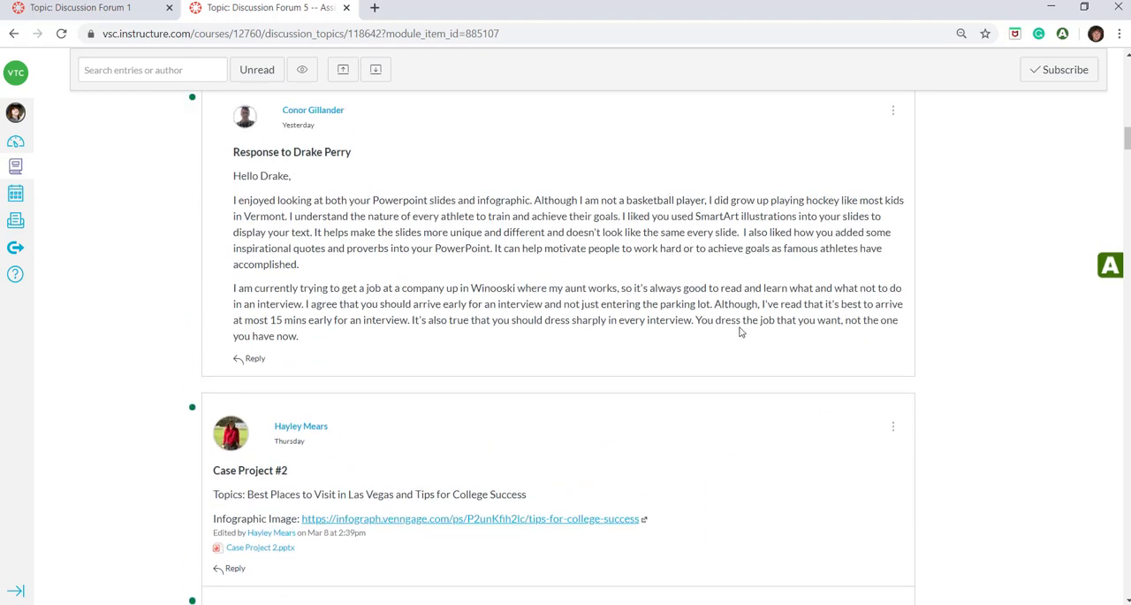
pyautogui.scroll(8, 743, 336)
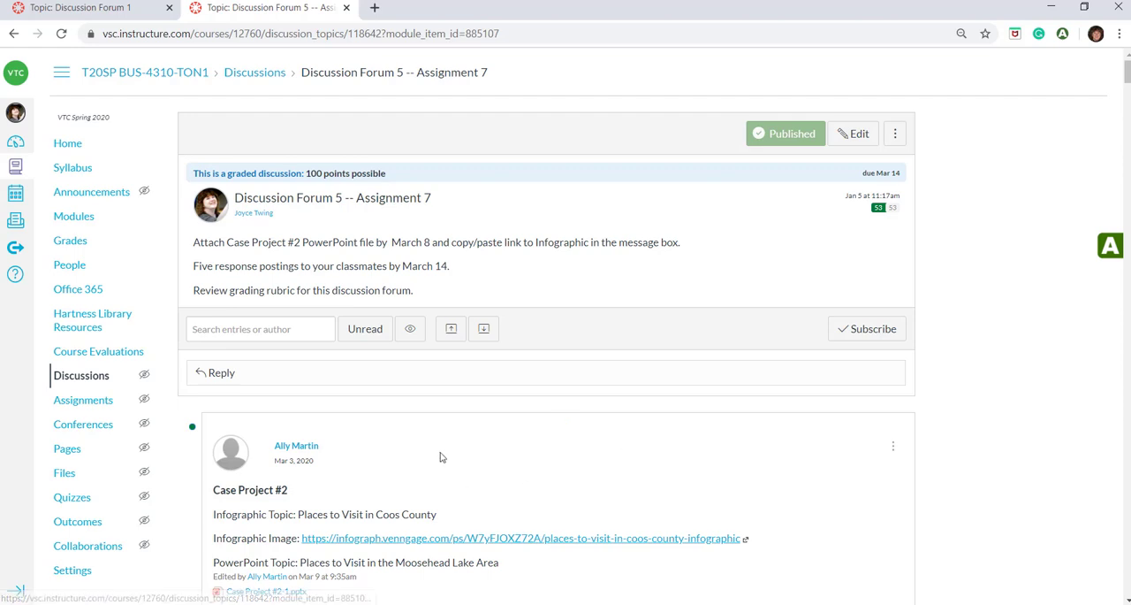
# Collapse all replies in Discussion Forum 5 and review the list of students' first posts with their response counts
pyautogui.click(451, 330)
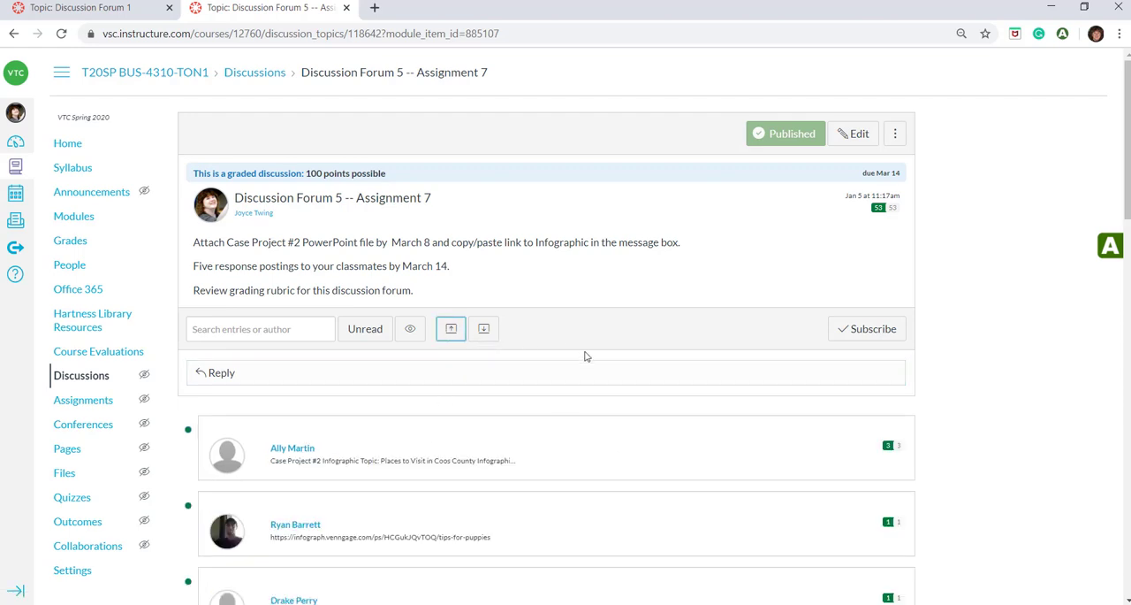
pyautogui.scroll(-8, 643, 353)
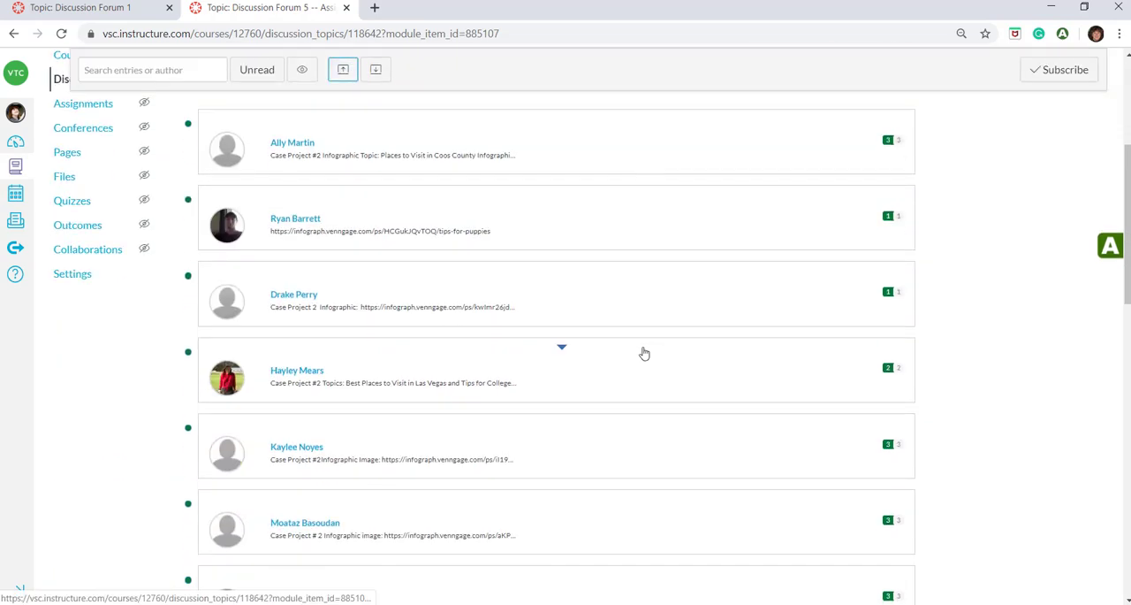
pyautogui.scroll(-9, 643, 352)
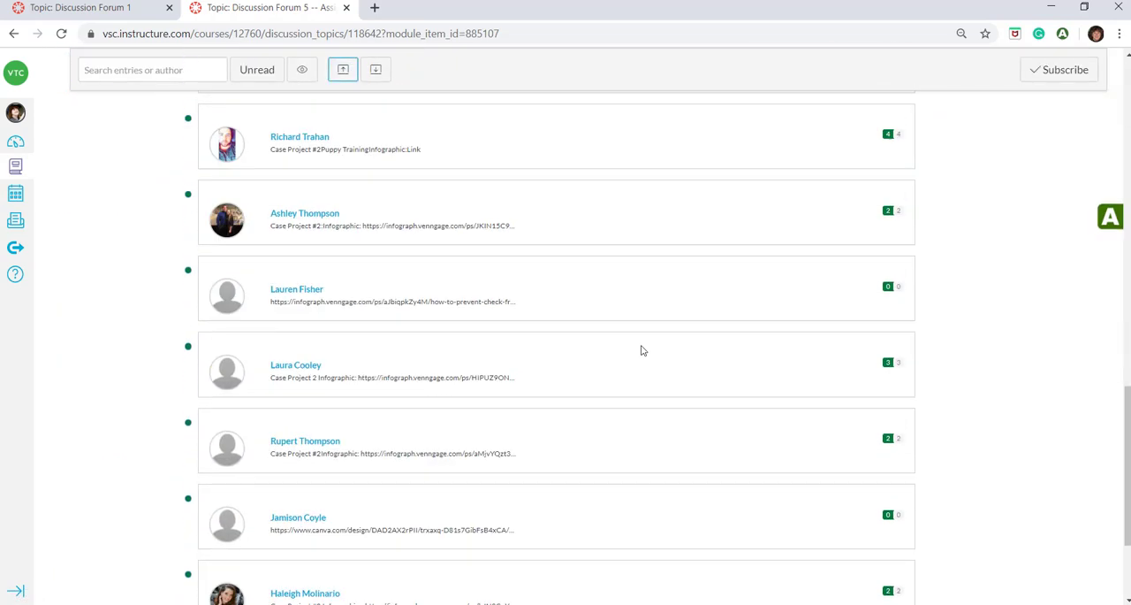
pyautogui.scroll(-2, 643, 350)
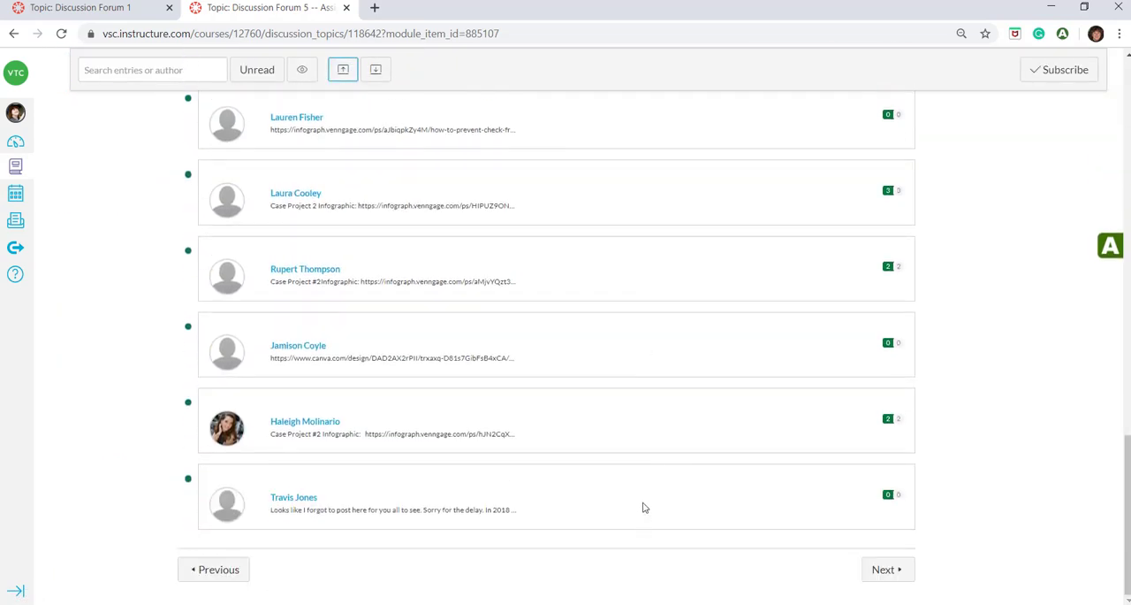
pyautogui.scroll(1, 644, 507)
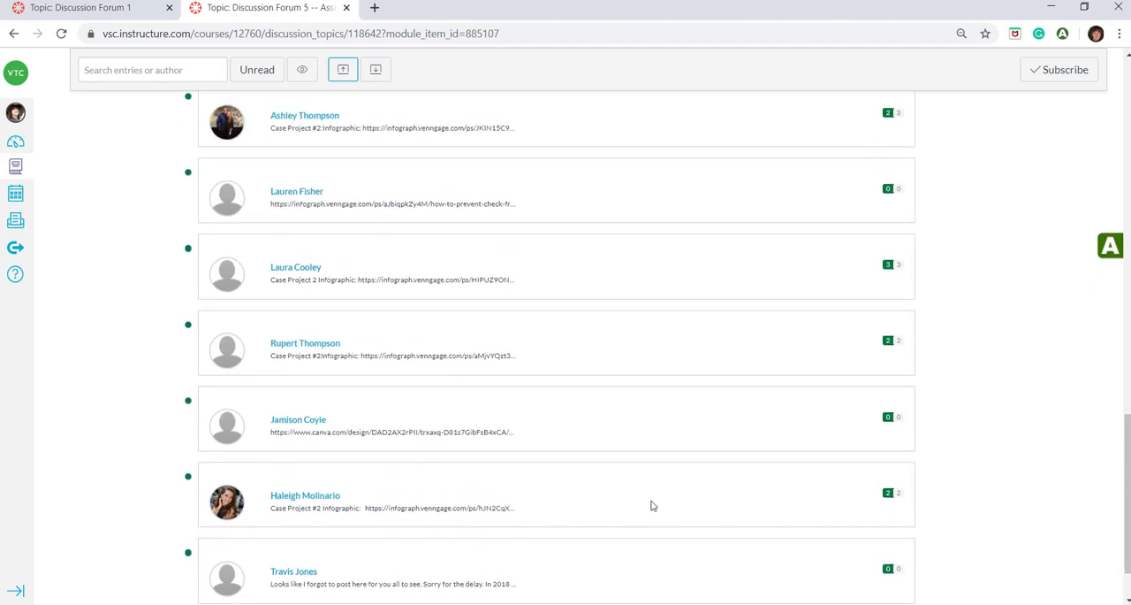
pyautogui.scroll(6, 688, 496)
pyautogui.scroll(10, 689, 478)
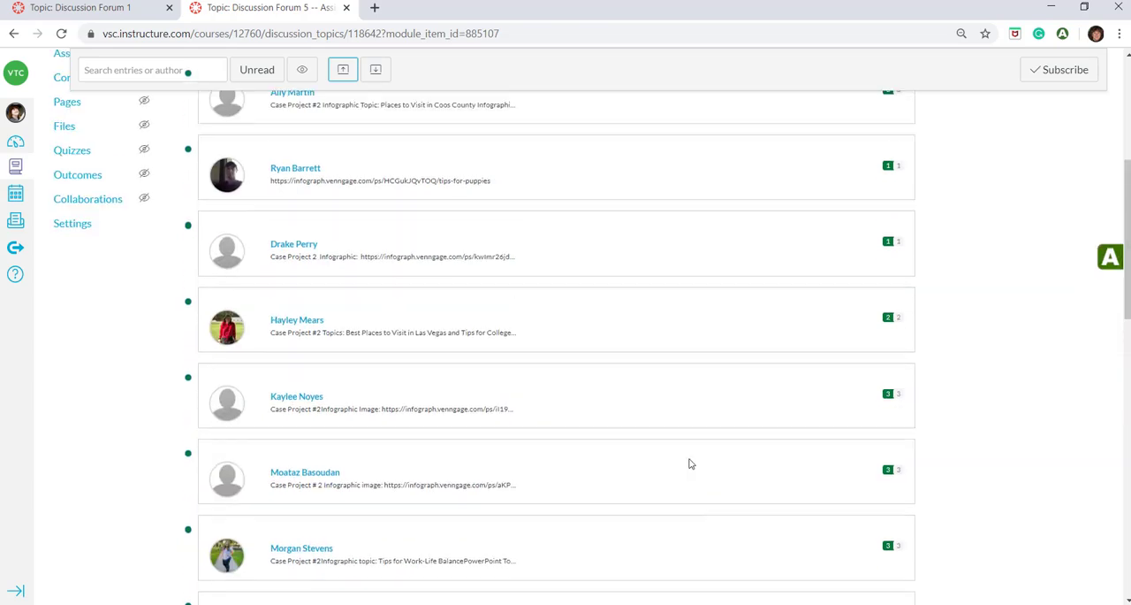
pyautogui.scroll(-2, 690, 371)
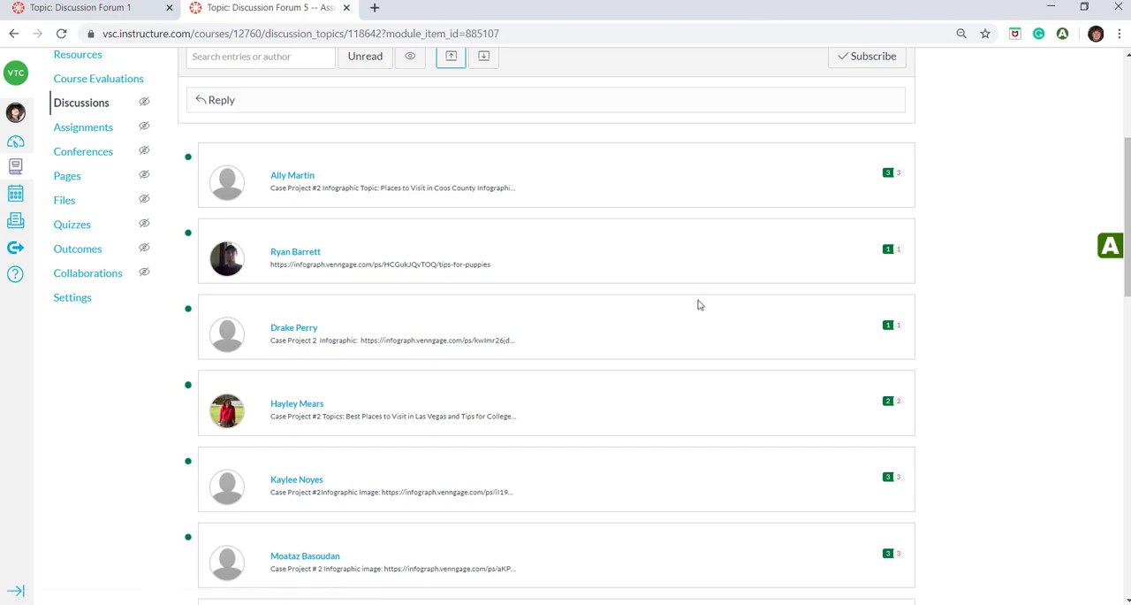
# Expand the first student's thread and read through the classmates' responses in it
pyautogui.click(560, 155)
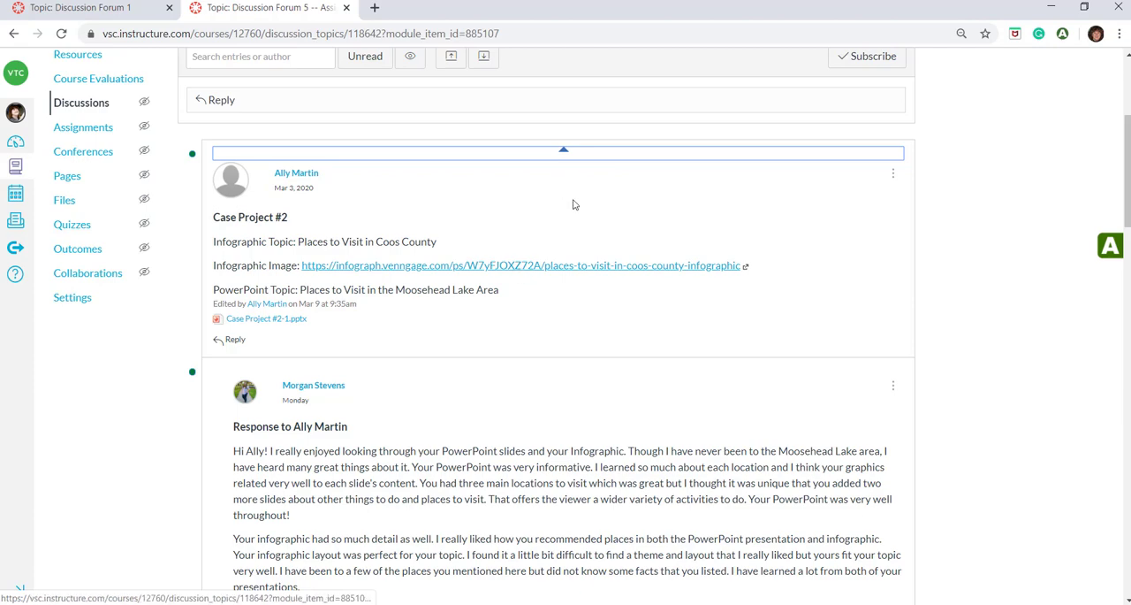
pyautogui.scroll(-3, 571, 202)
pyautogui.scroll(-5, 552, 251)
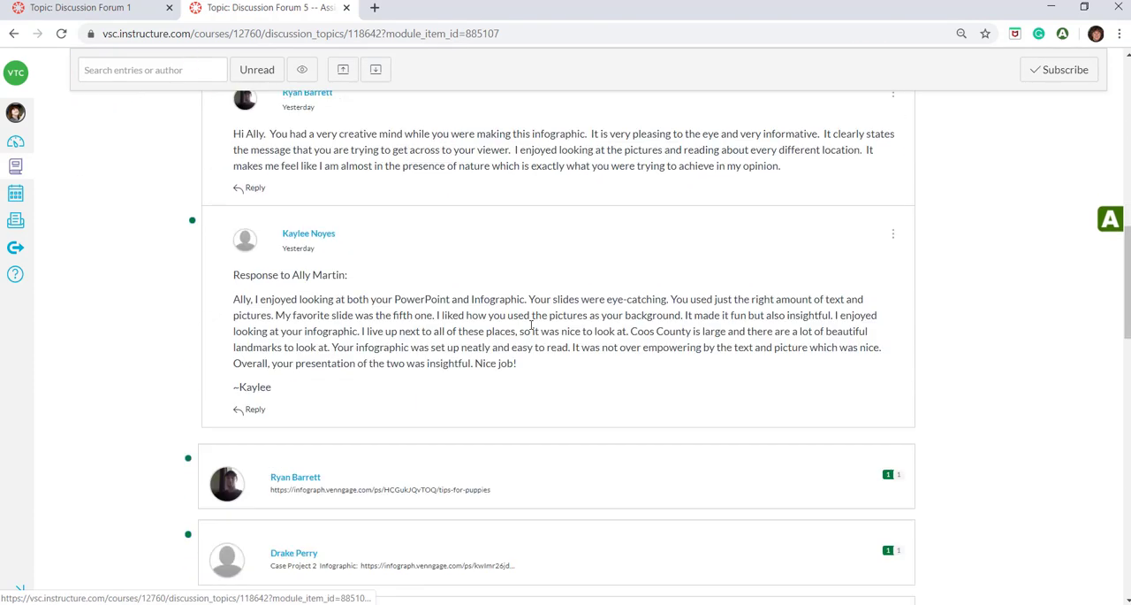
# Review the classmates' responses in the first student's expanded thread, and collapse that thread
pyautogui.scroll(4, 532, 293)
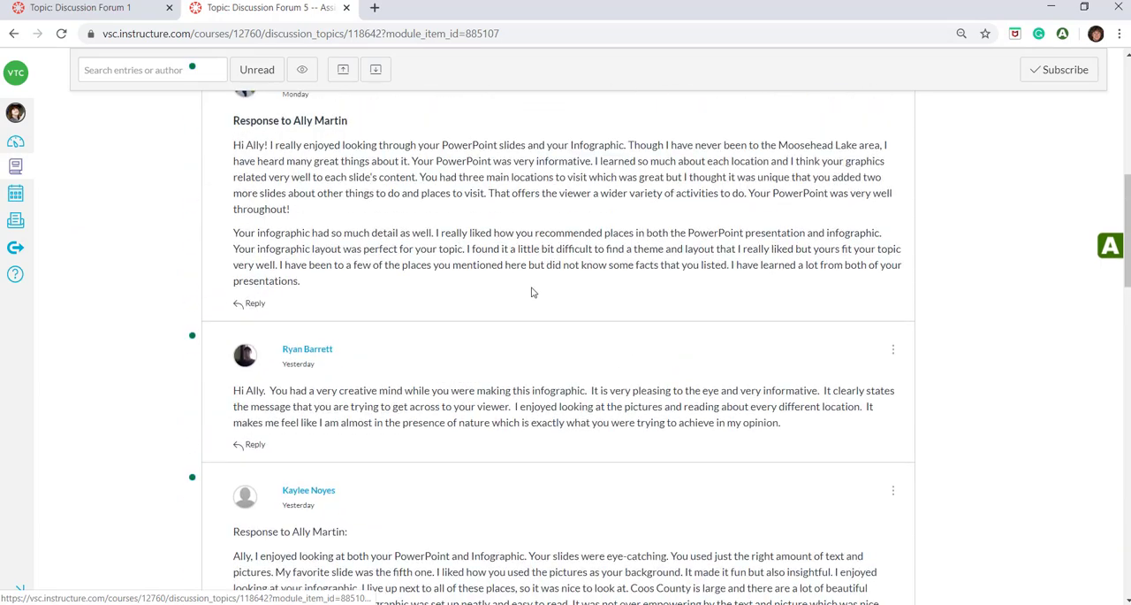
pyautogui.scroll(-3, 535, 283)
pyautogui.scroll(-3, 543, 263)
pyautogui.scroll(10, 552, 261)
pyautogui.click(565, 229)
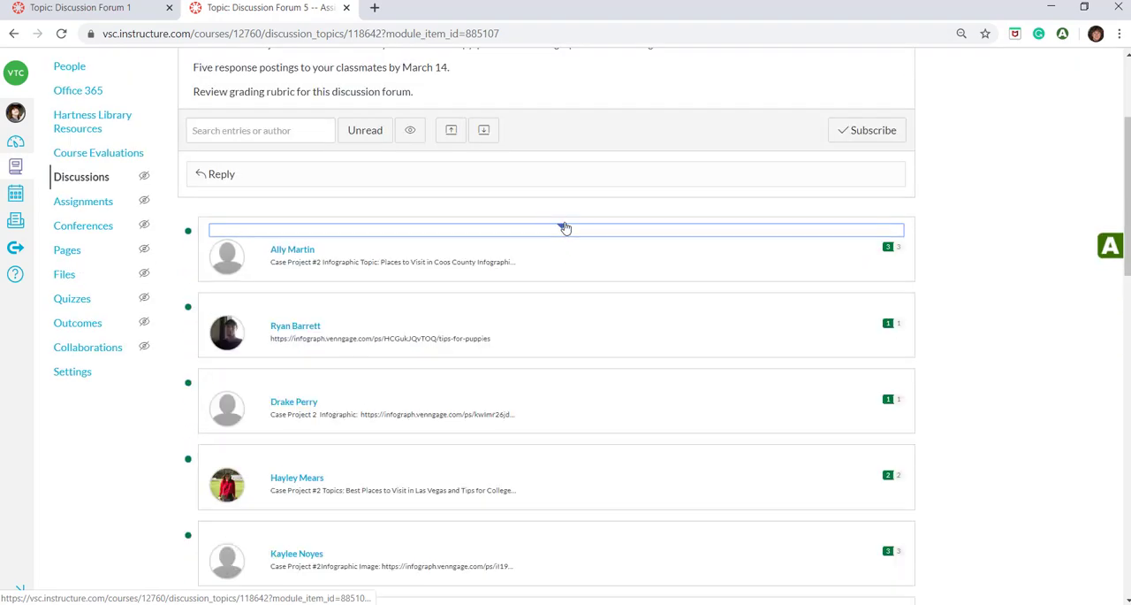
# Expand and collapse the second student's thread, and look through the collapsed list of students' first posts
pyautogui.click(564, 306)
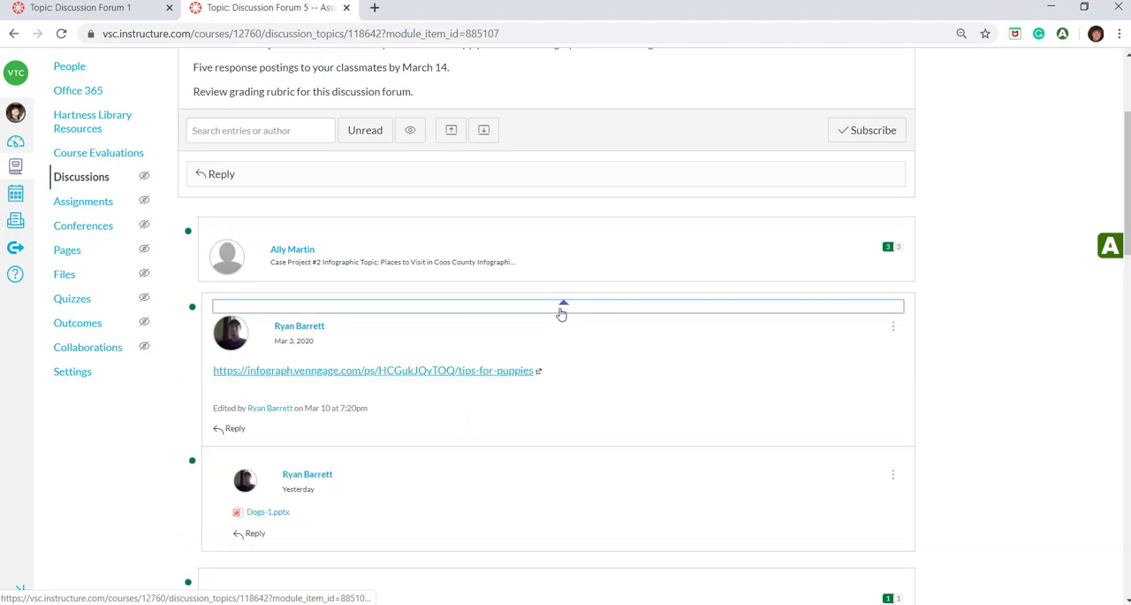
pyautogui.click(563, 306)
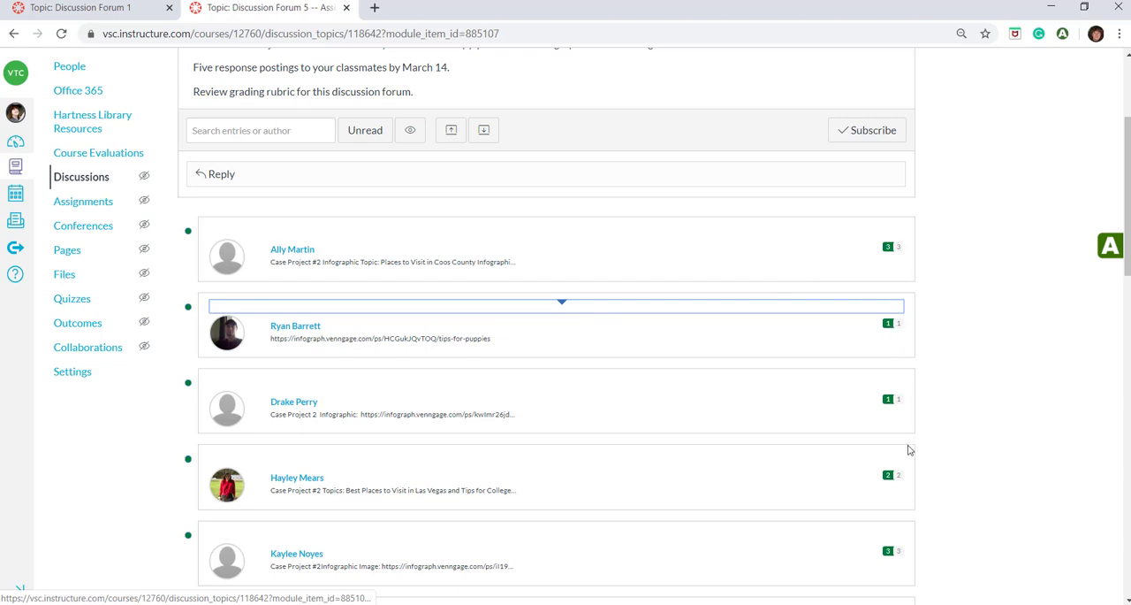
pyautogui.scroll(-2, 910, 450)
pyautogui.scroll(-3, 906, 468)
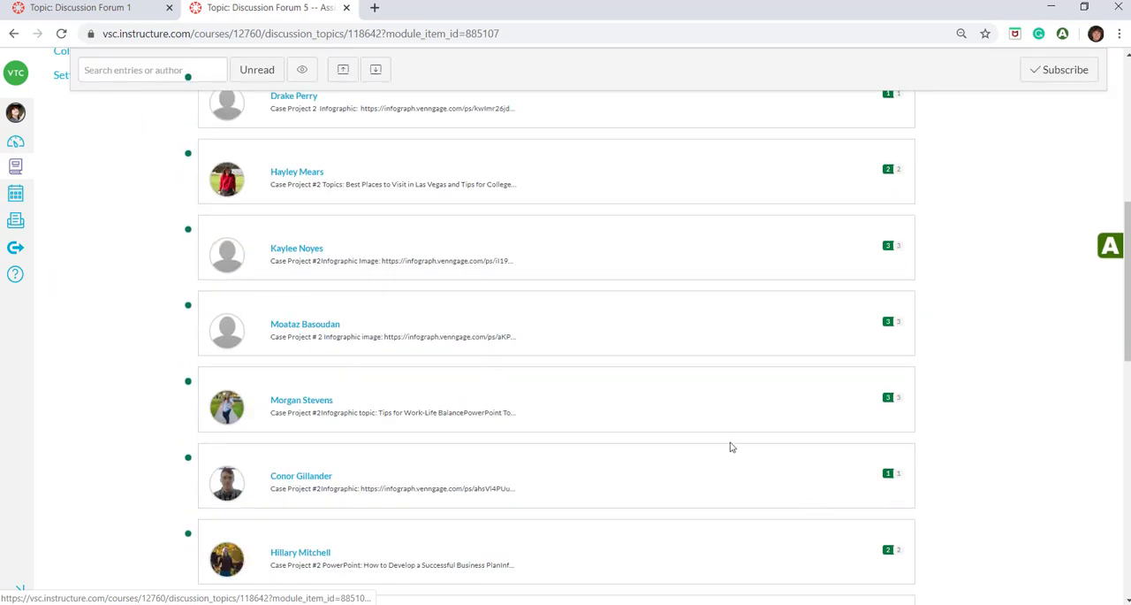
pyautogui.scroll(6, 730, 444)
pyautogui.scroll(1, 730, 445)
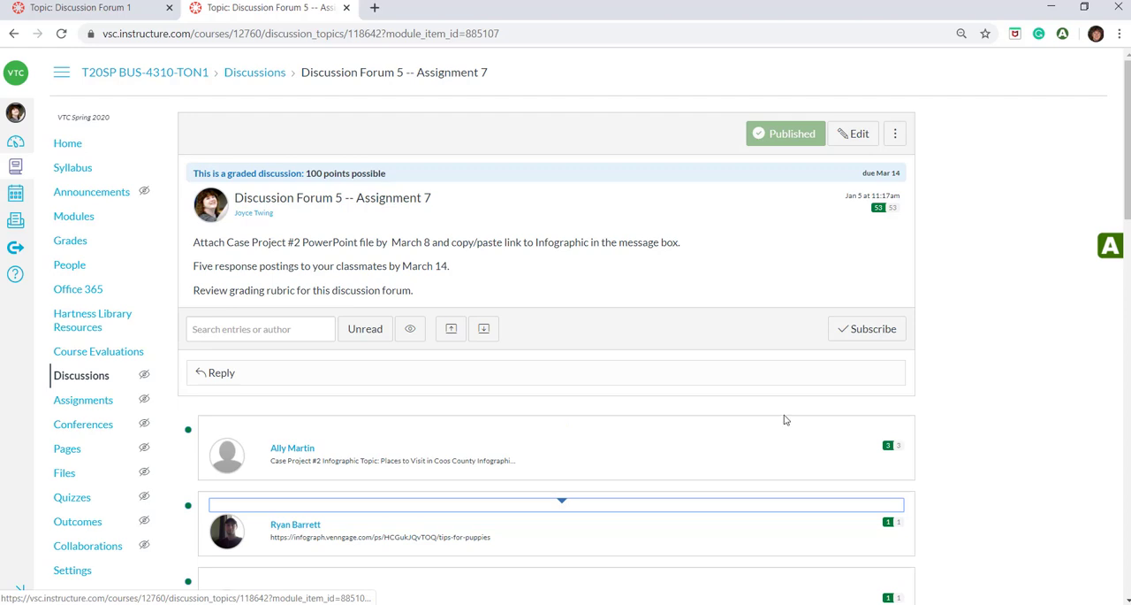
# Open Discussion Forum 5 -- Assignment 7 in SpeedGrader and choose the first student in the student list
pyautogui.click(896, 134)
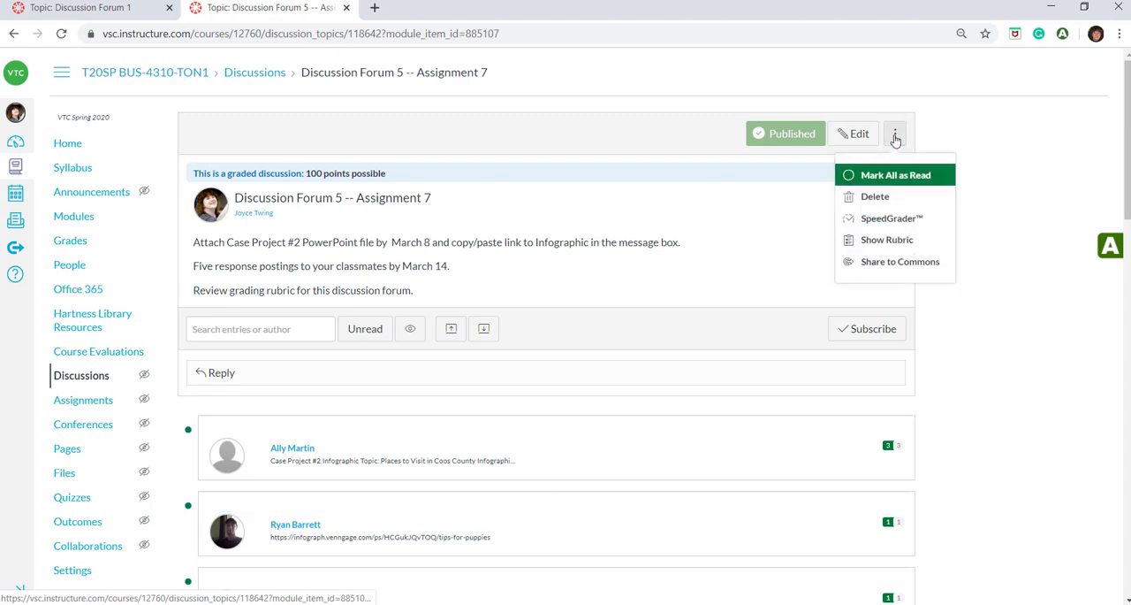
pyautogui.click(884, 220)
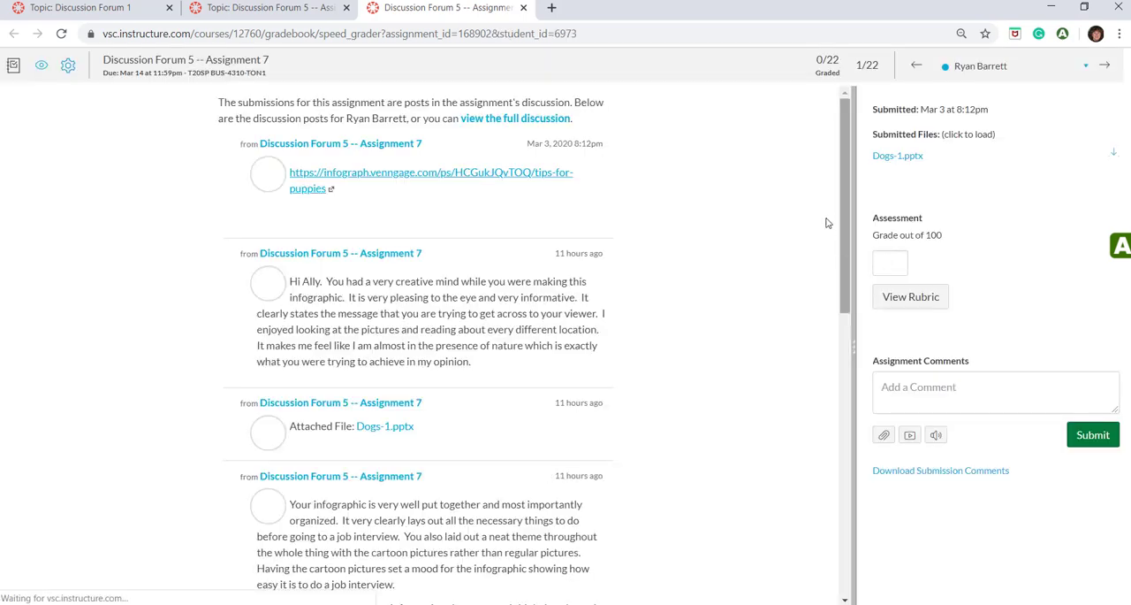
pyautogui.click(1001, 69)
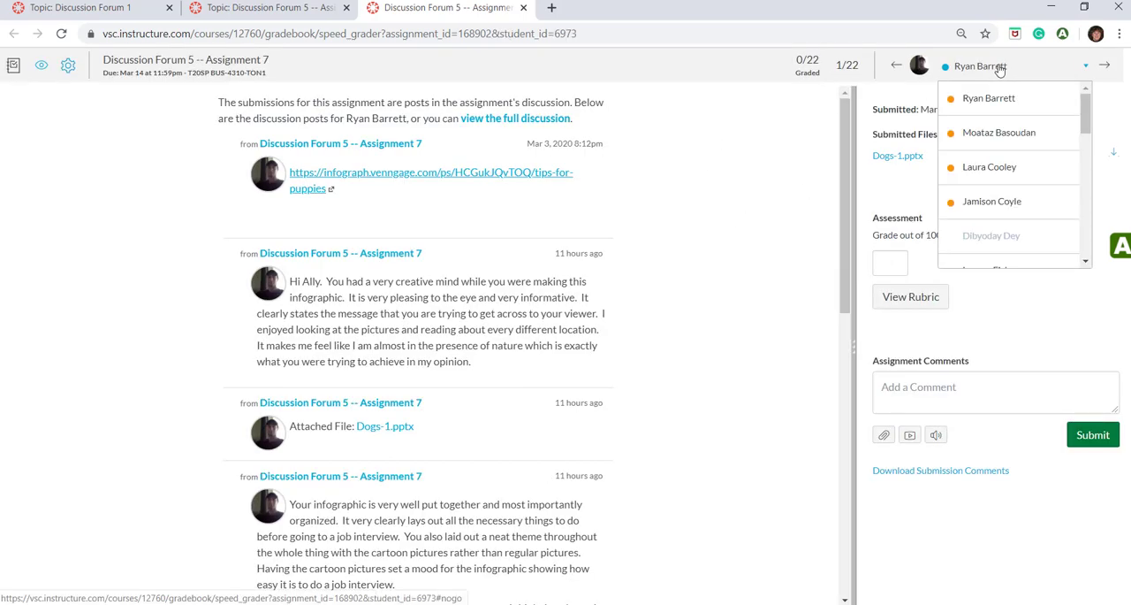
pyautogui.click(998, 101)
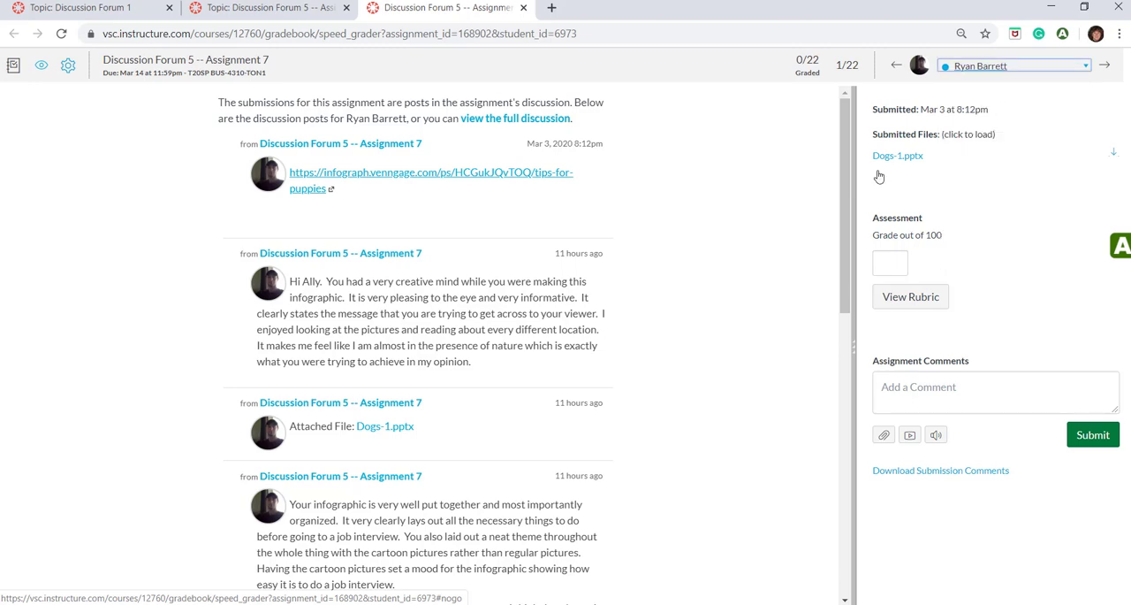
# Read through all of the first student's discussion posts and responses to classmates in SpeedGrader
pyautogui.scroll(-5, 641, 240)
pyautogui.scroll(-4, 640, 239)
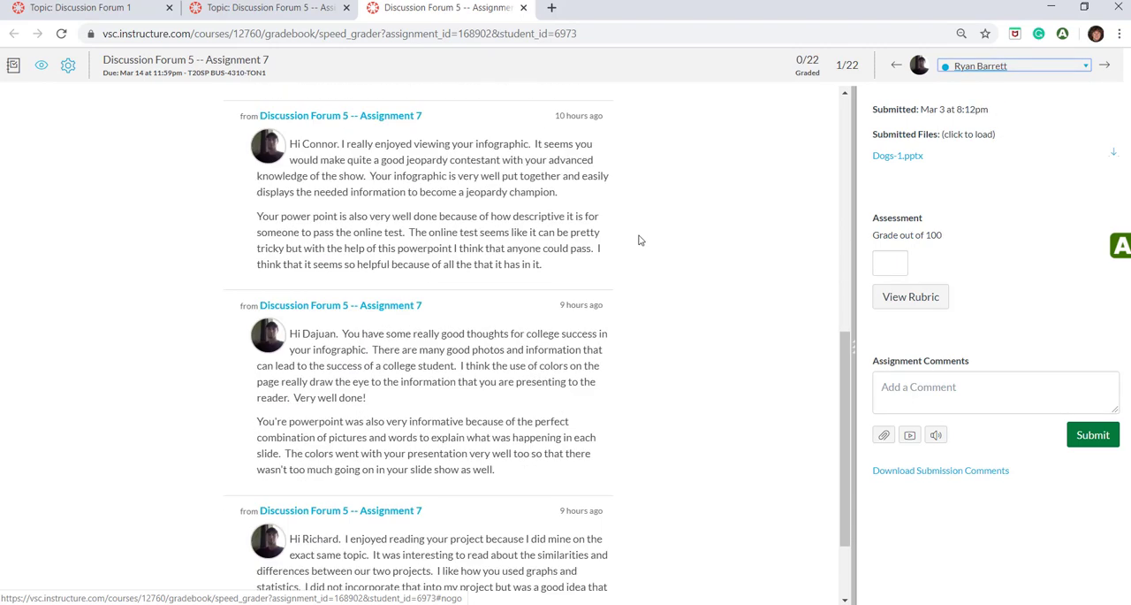
pyautogui.scroll(8, 629, 256)
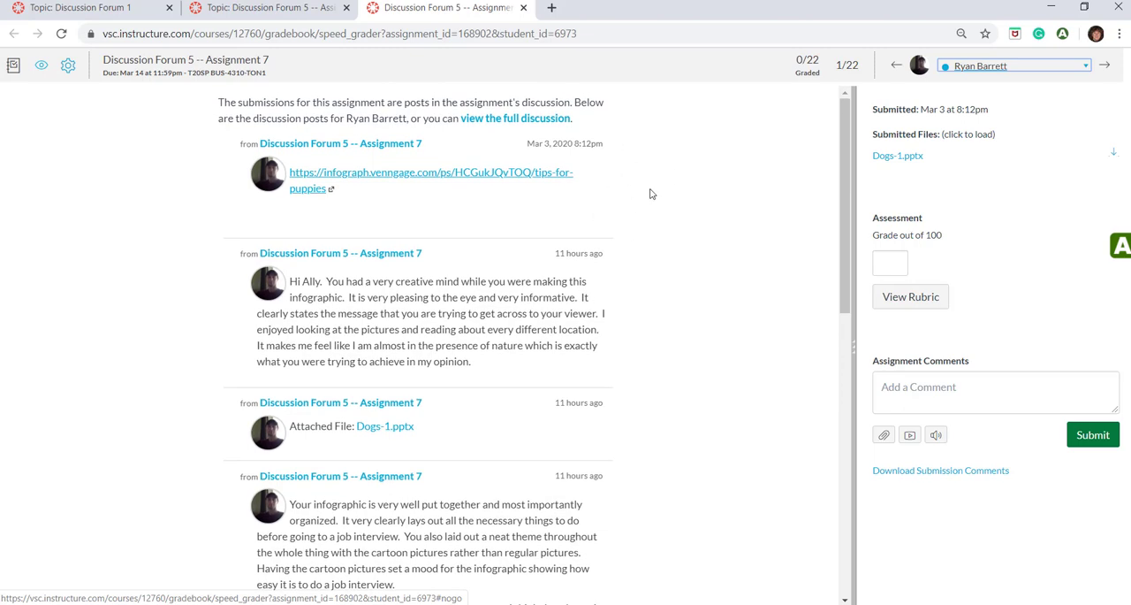
pyautogui.scroll(-7, 649, 292)
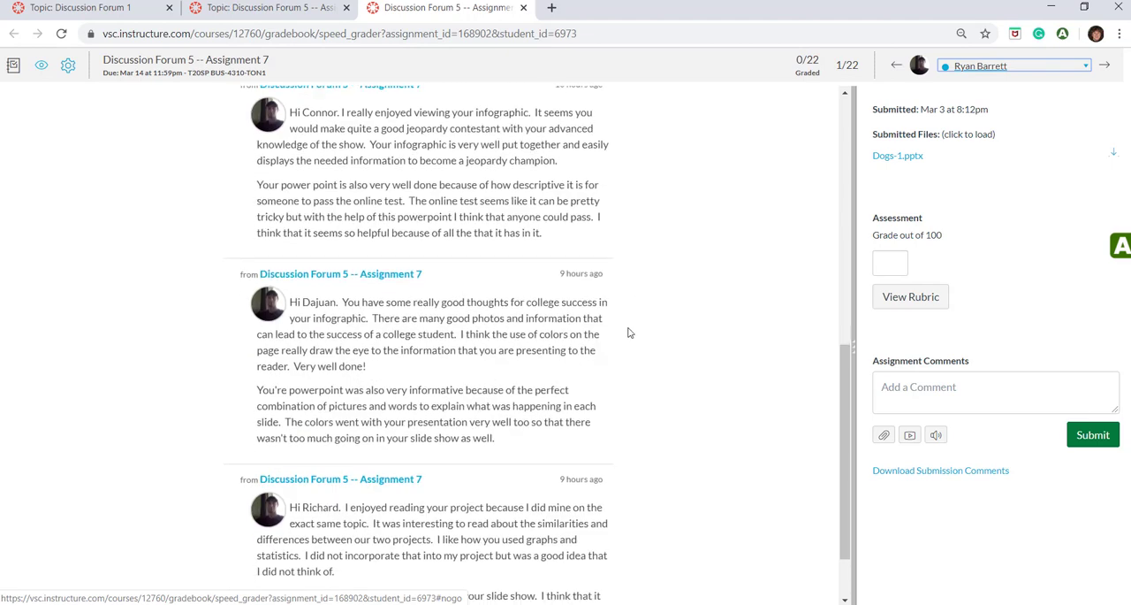
pyautogui.scroll(-1, 624, 380)
pyautogui.scroll(7, 671, 433)
pyautogui.scroll(1, 678, 349)
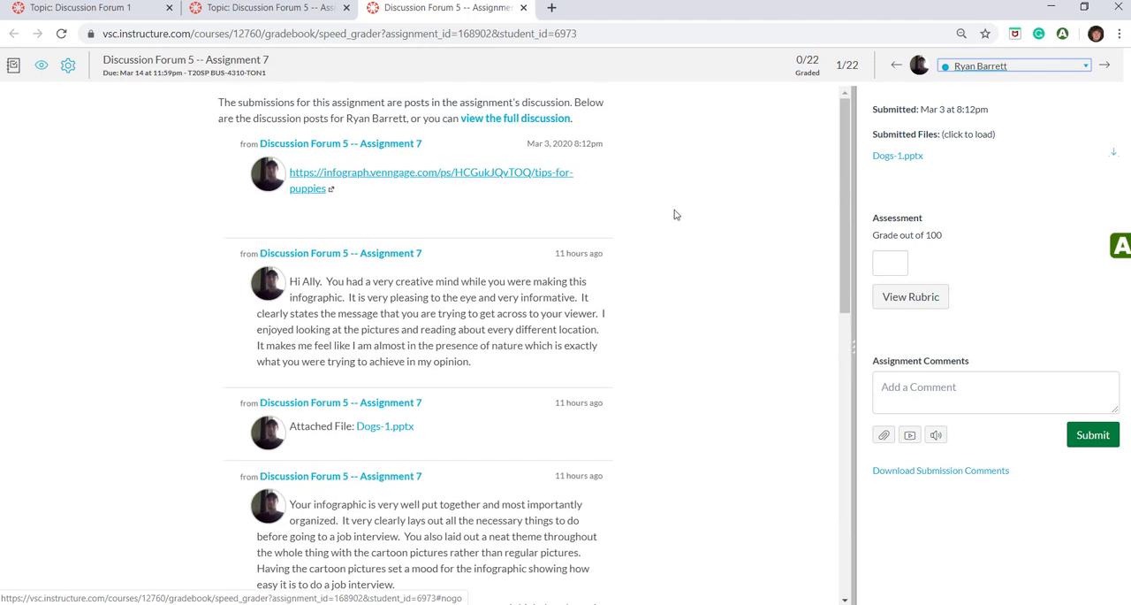
# Switch SpeedGrader to the third student's submission and widen the grading area to about half the window
pyautogui.click(1085, 68)
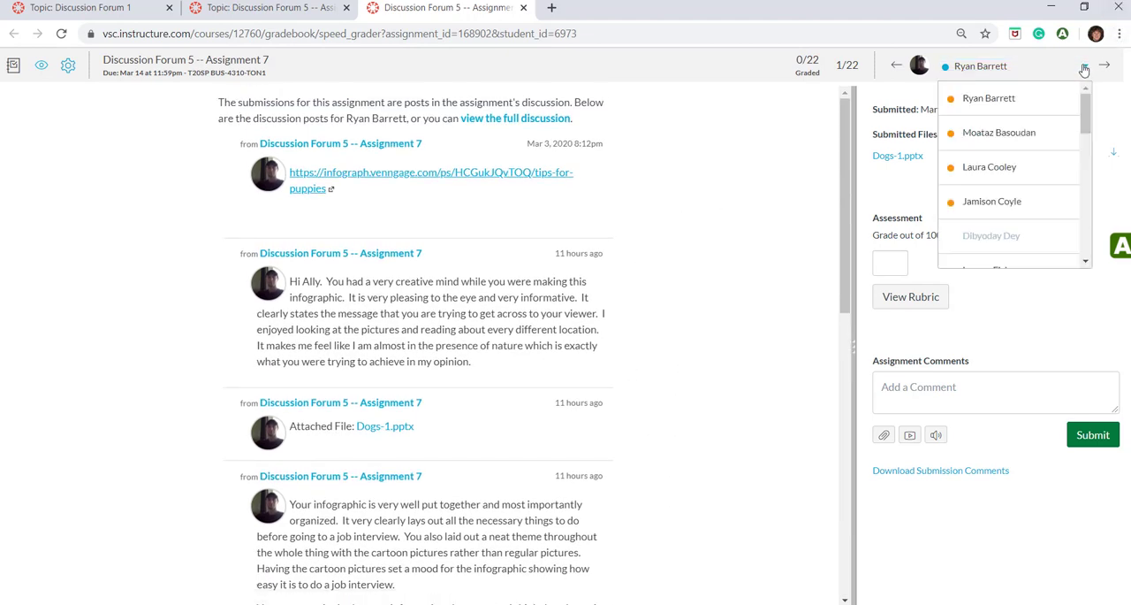
pyautogui.click(1012, 171)
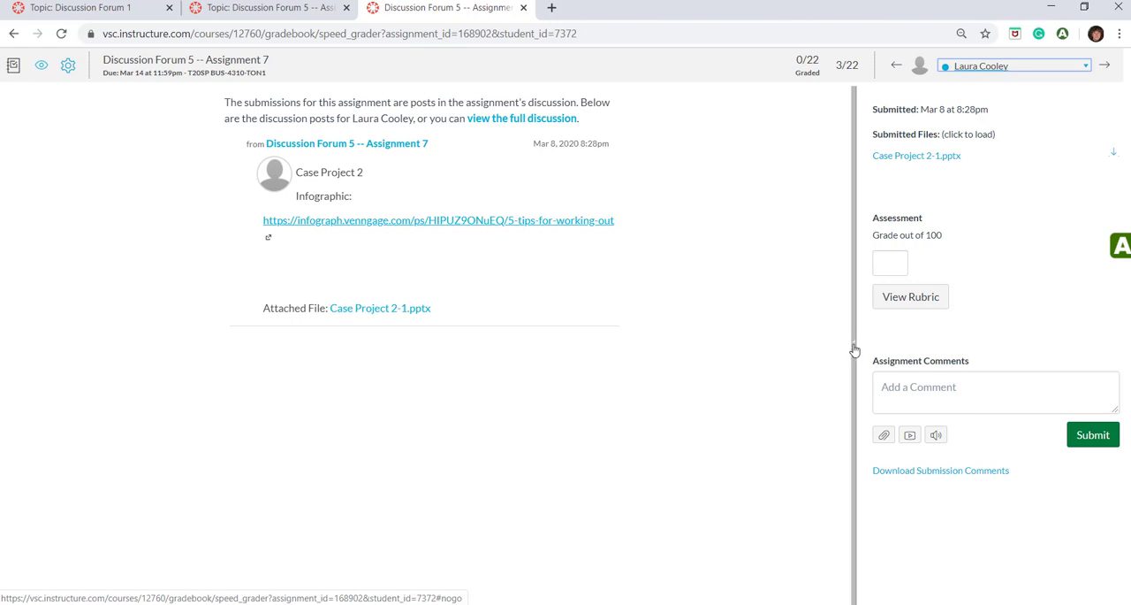
pyautogui.moveTo(854, 351); pyautogui.dragTo(610, 410)
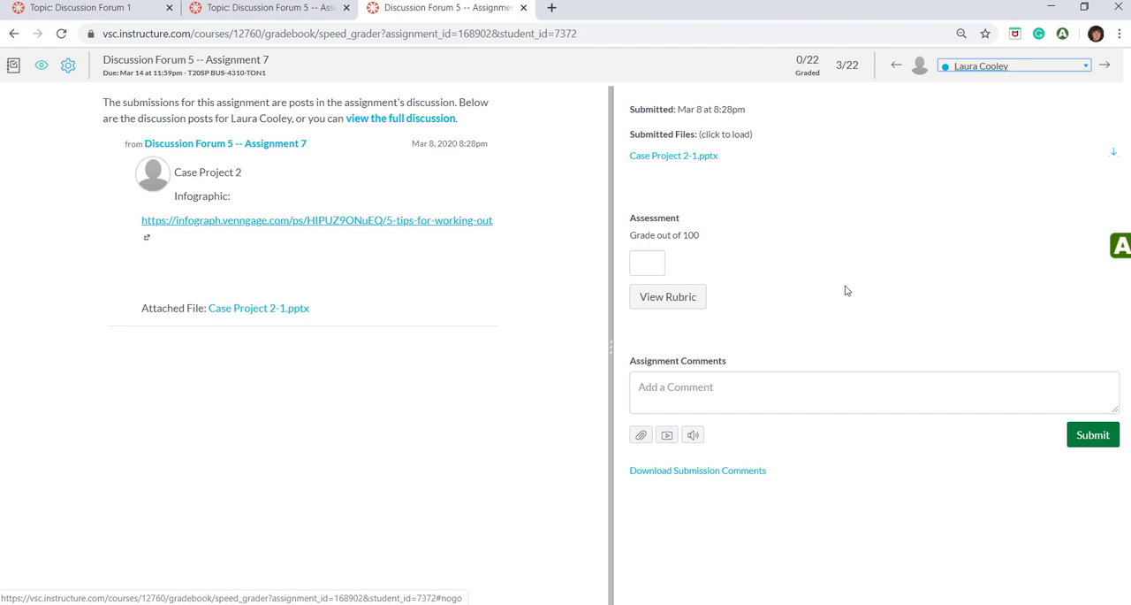
# Open the Discussion Forum 5 grading rubric, show the First Post comment box, and rate First Post Excellent with 10 points
pyautogui.click(672, 301)
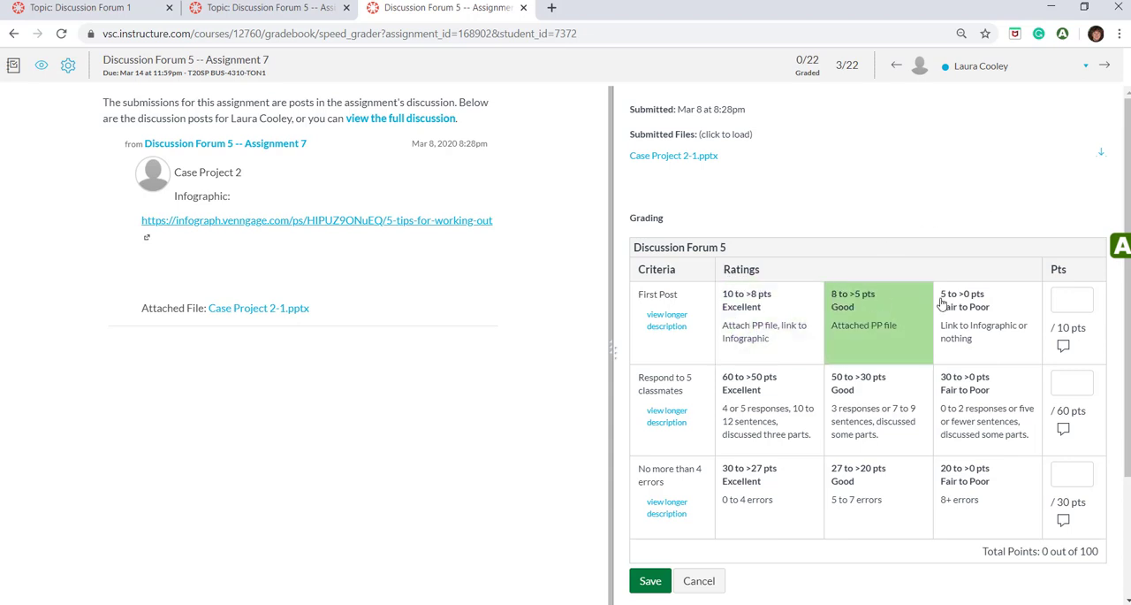
pyautogui.click(1064, 346)
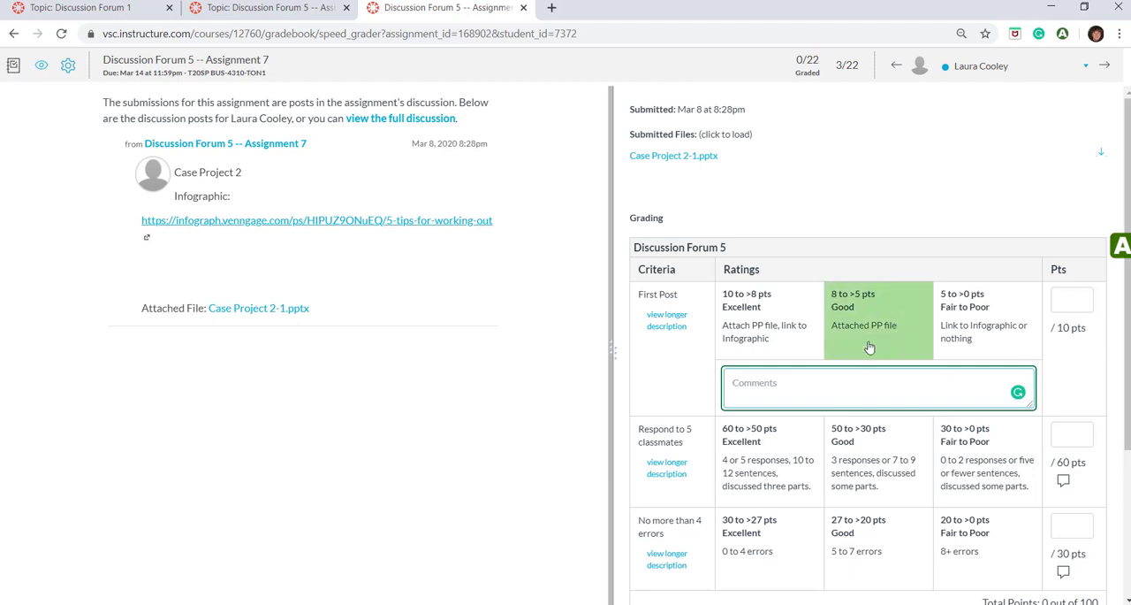
pyautogui.click(760, 324)
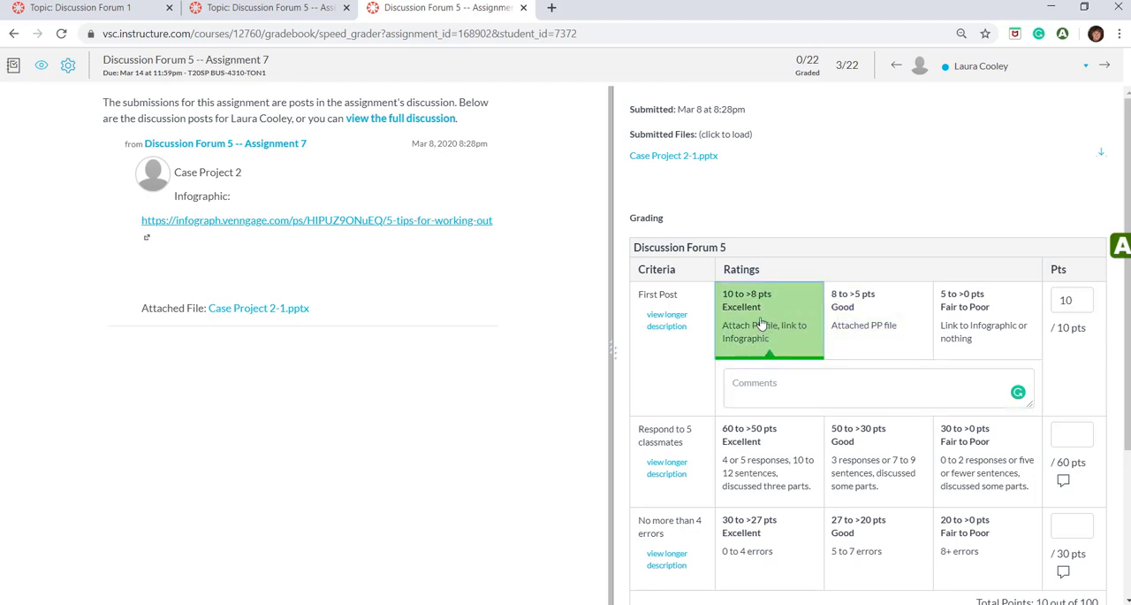
pyautogui.scroll(-3, 821, 349)
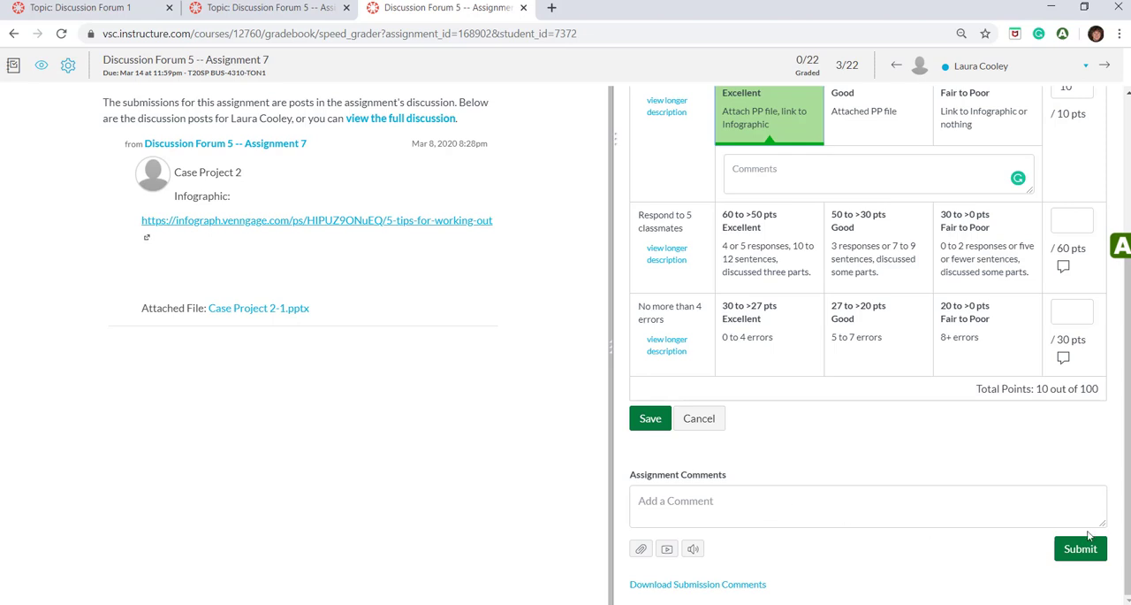
pyautogui.scroll(3, 870, 360)
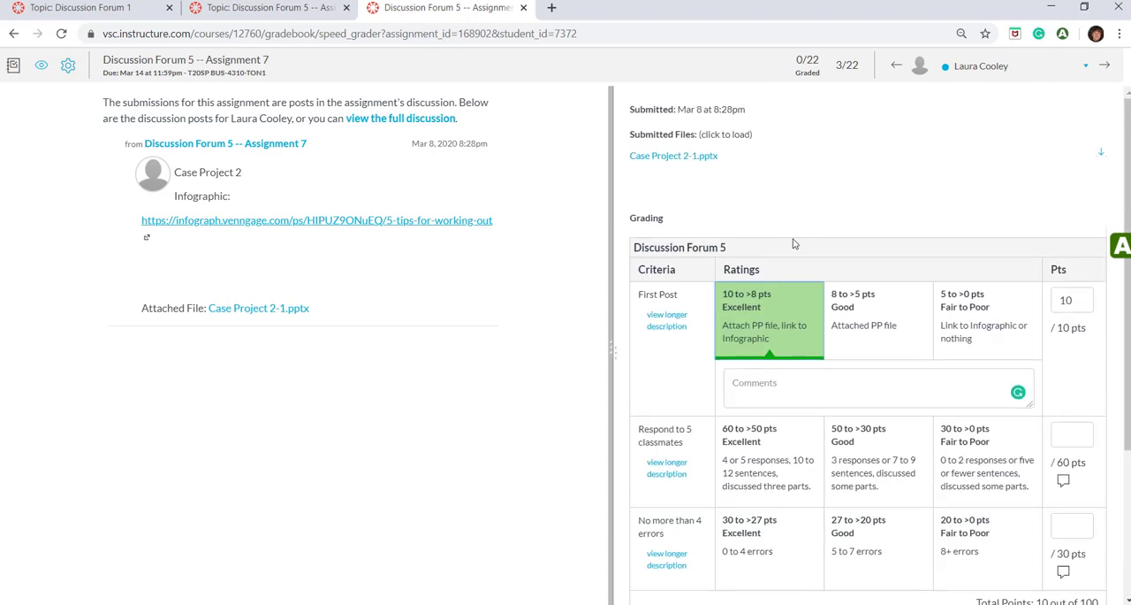
pyautogui.scroll(-3, 784, 235)
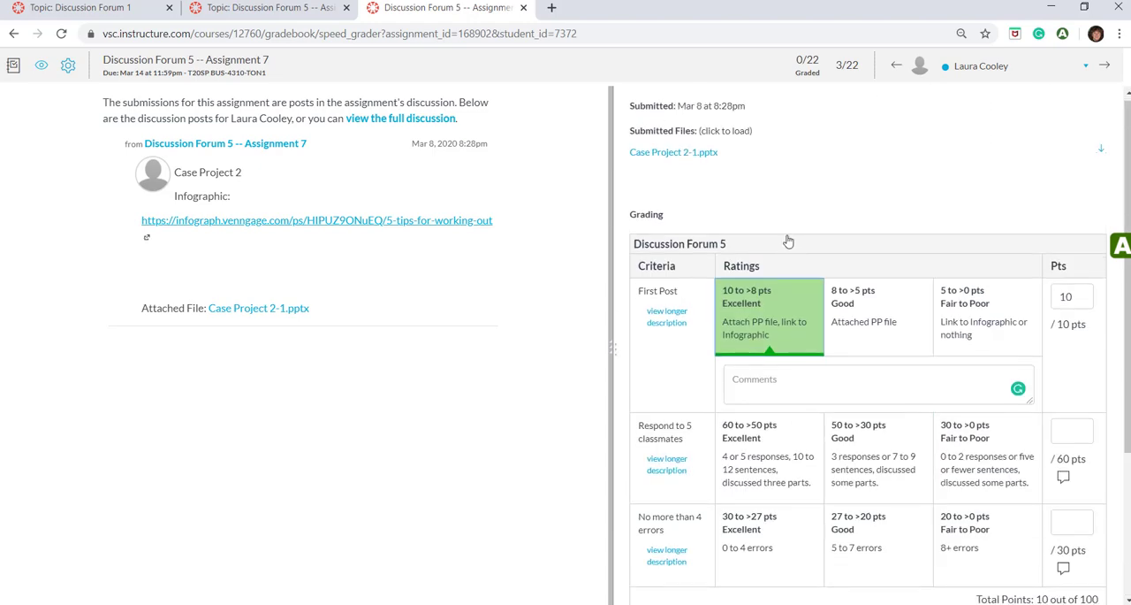